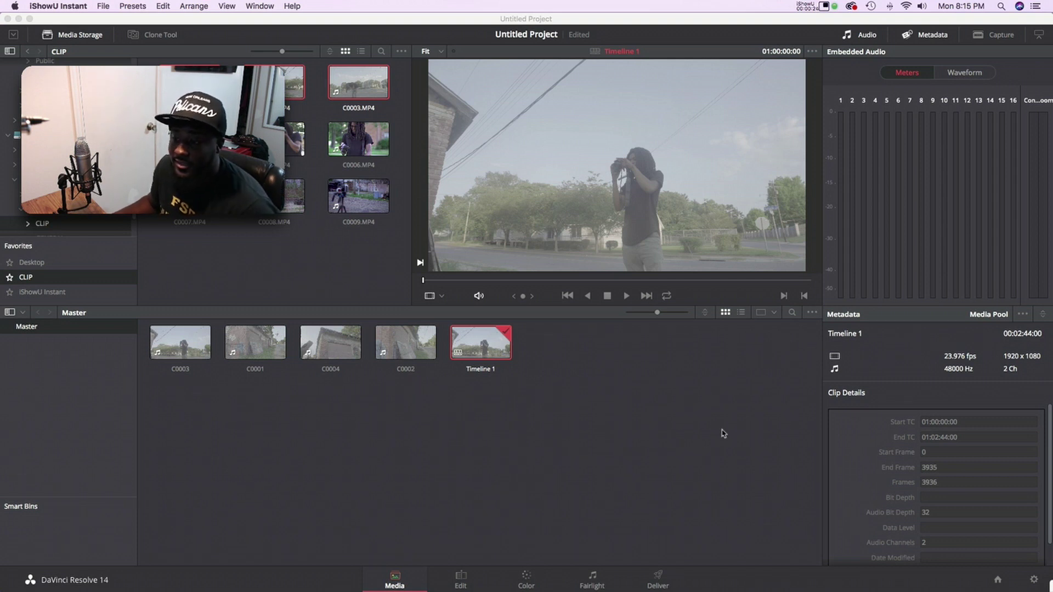
# Step: Go to the Color page and display the primary corrections as Primaries Bars
pyautogui.click(527, 575)
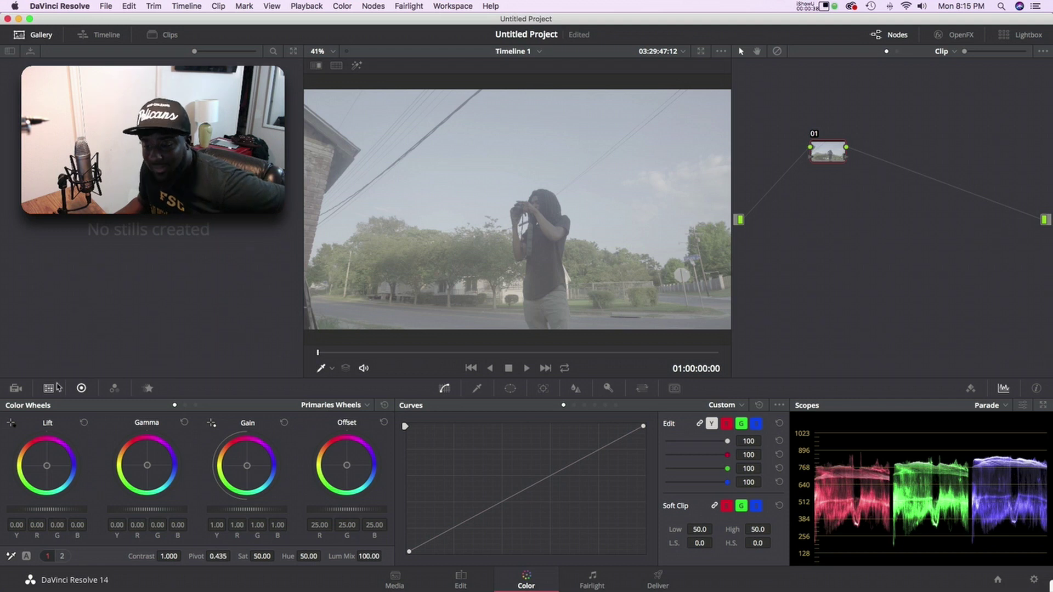
pyautogui.click(185, 405)
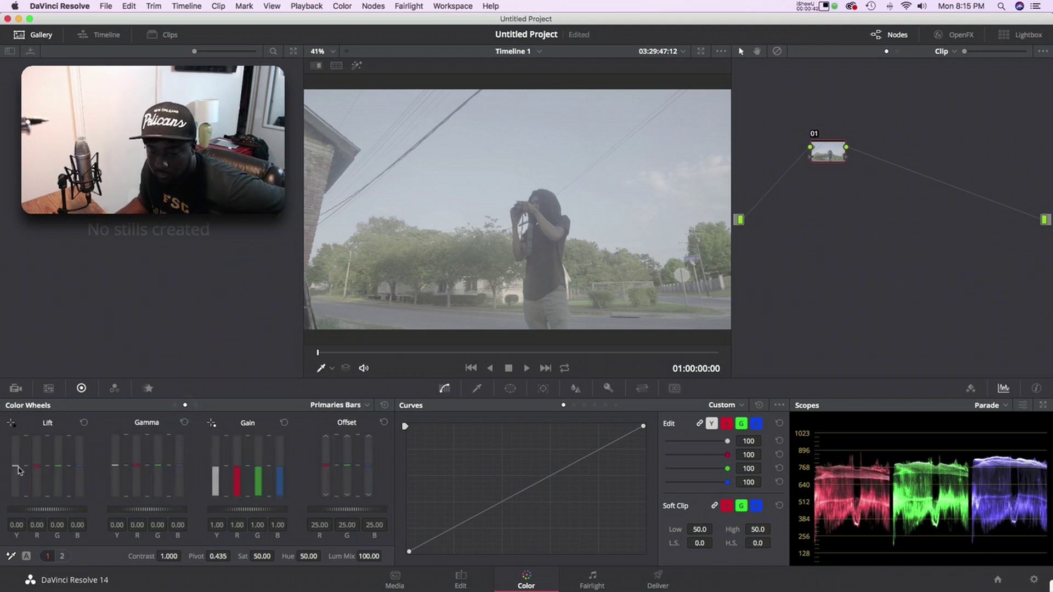
# Step: Scrub through the timeline's shots and settle on the start of the painted brick building clip at 01:00:23:00
pyautogui.click(393, 355)
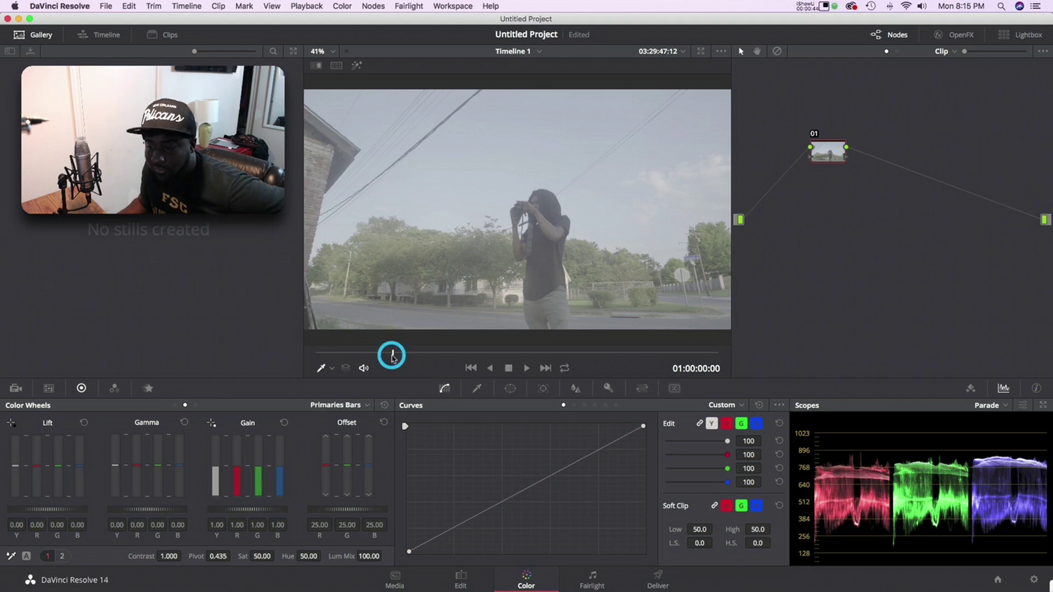
pyautogui.click(514, 351)
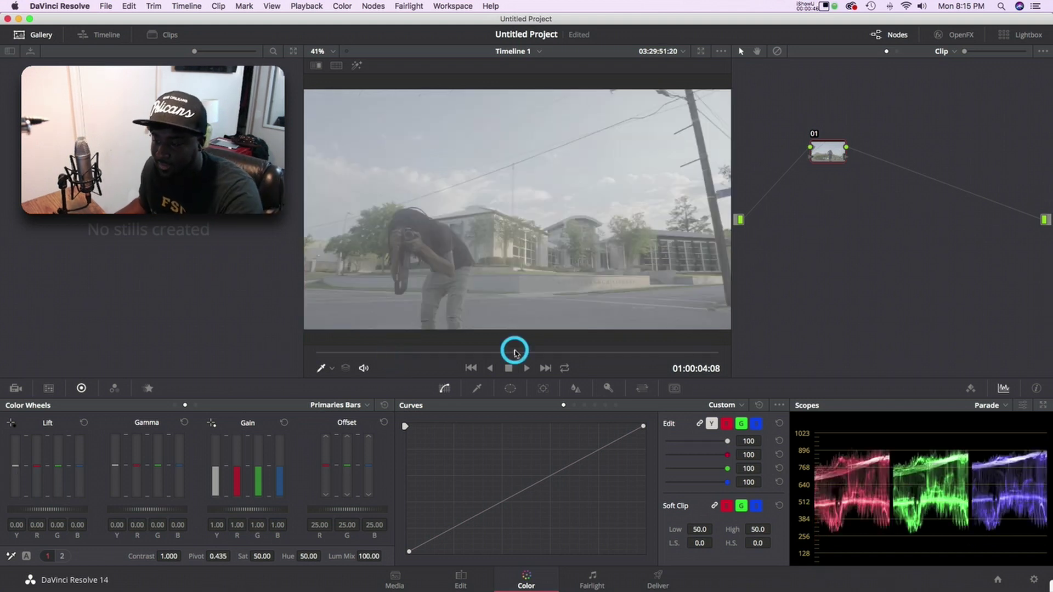
pyautogui.click(545, 369)
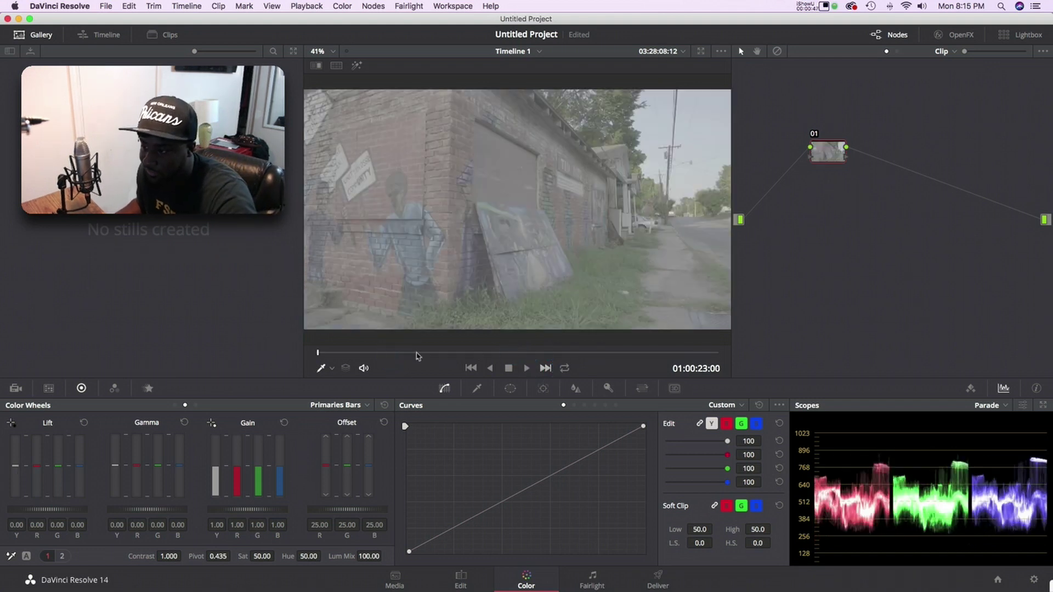
pyautogui.click(409, 354)
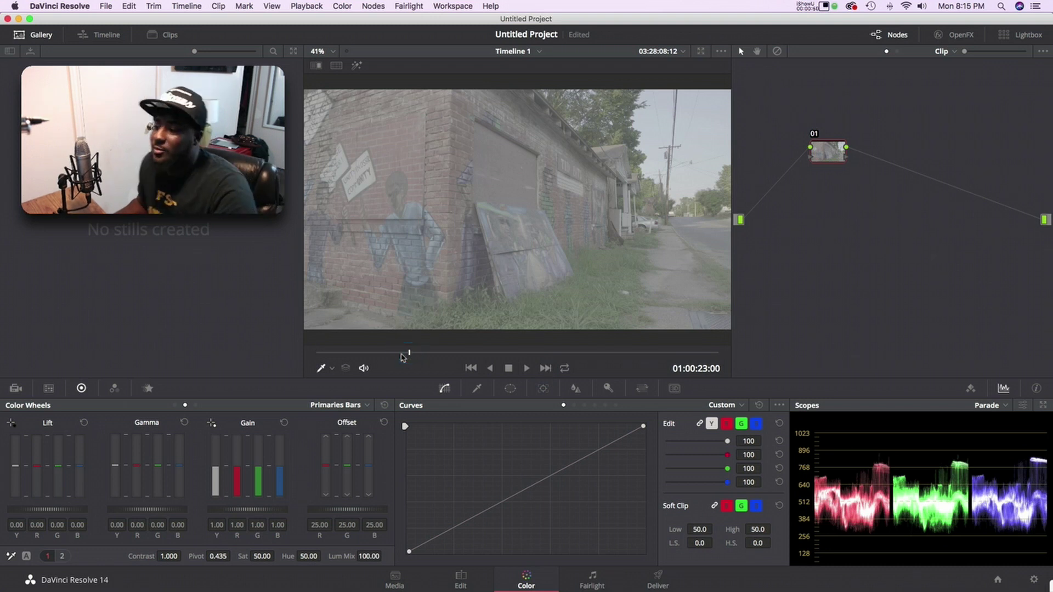
pyautogui.click(492, 353)
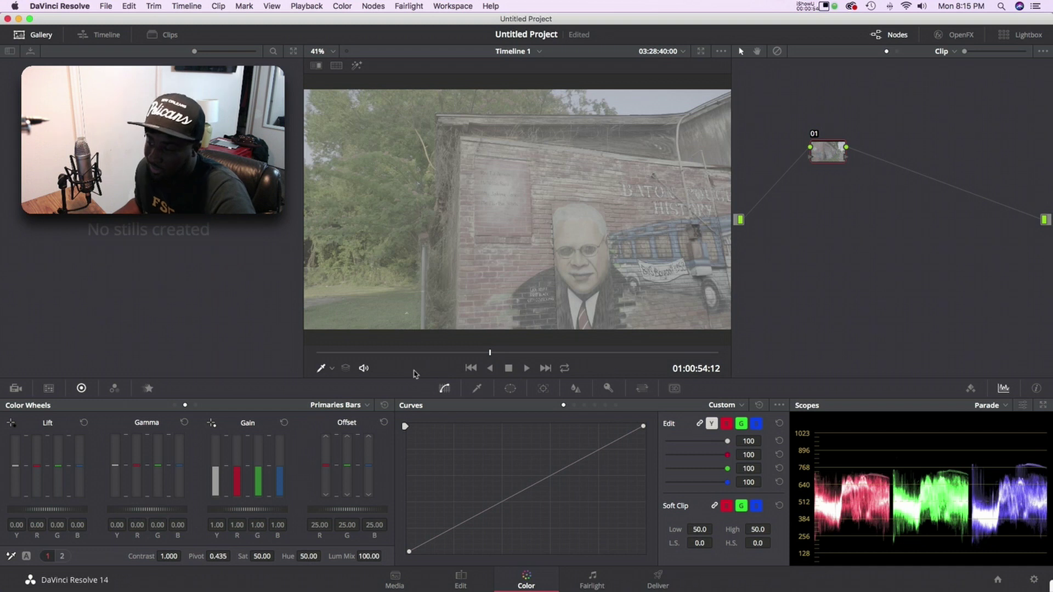
pyautogui.click(416, 356)
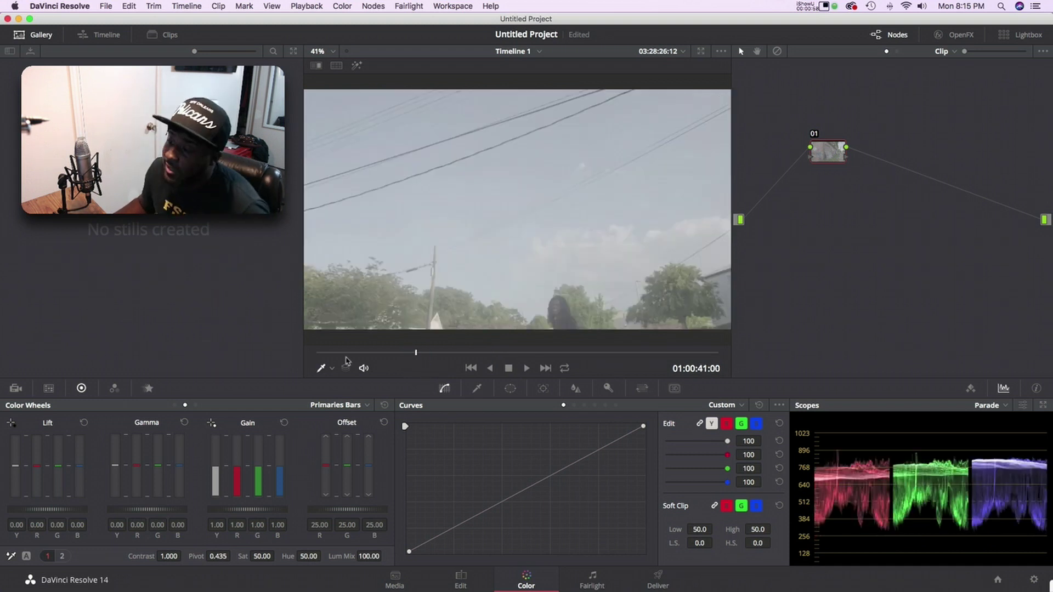
pyautogui.click(343, 355)
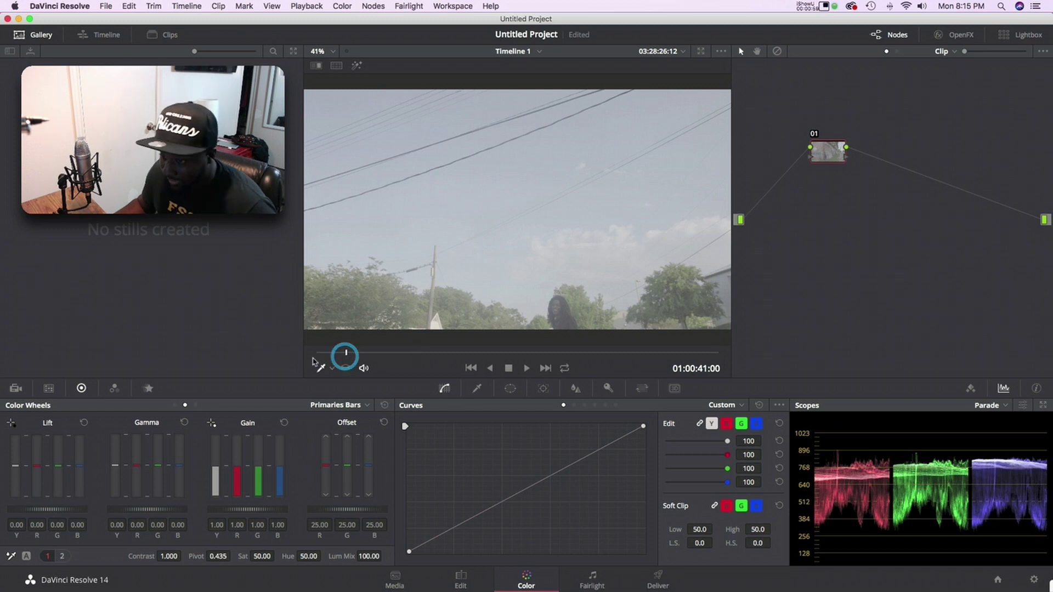
pyautogui.click(280, 354)
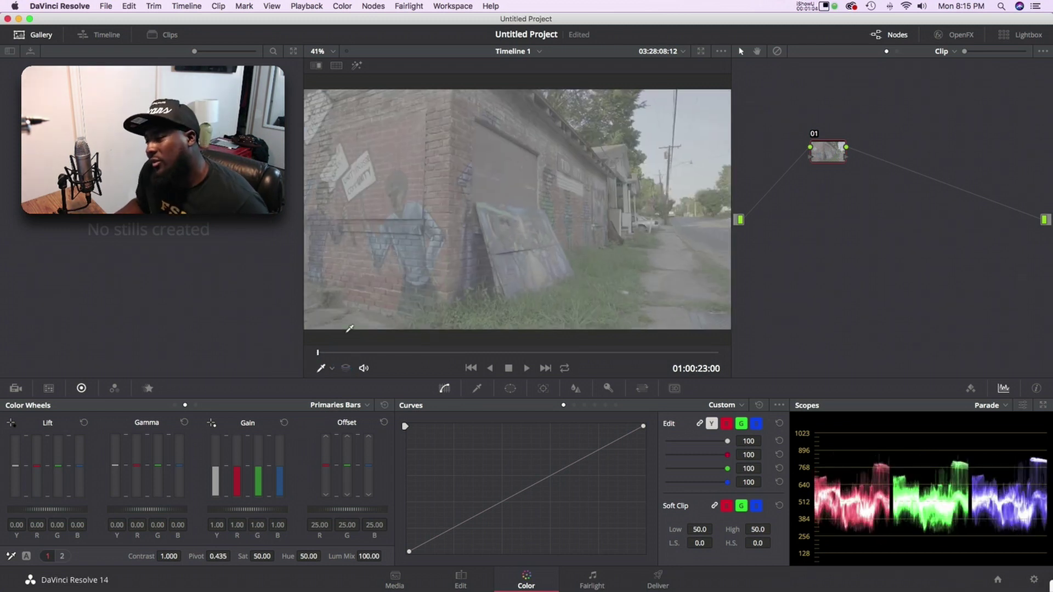
# Step: Add two serial nodes after node 01 on the brick building clip
pyautogui.scroll(-2, 350, 328)
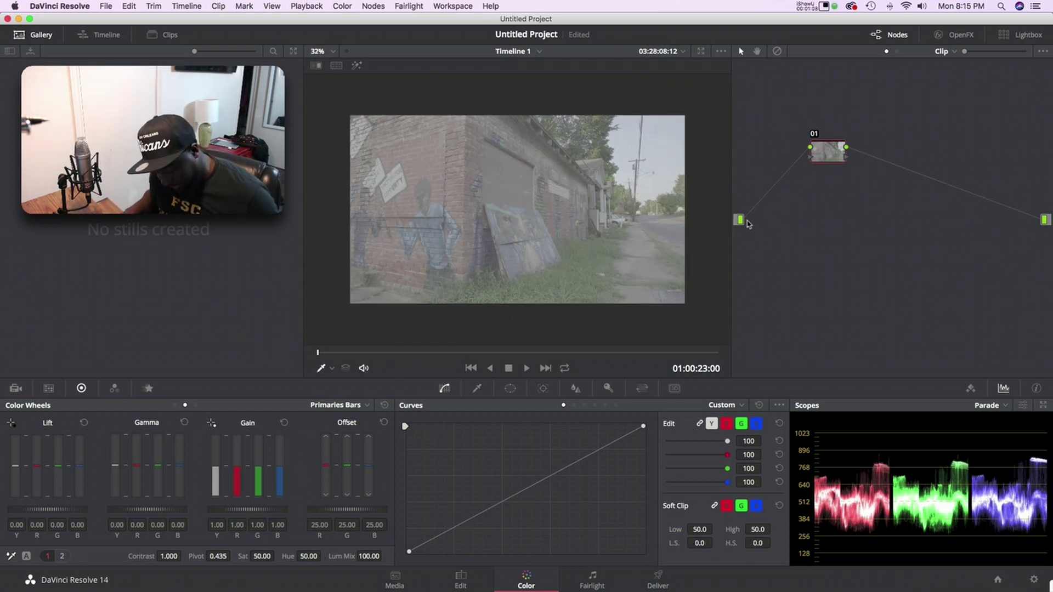
pyautogui.hotkey('alt', 's')
pyautogui.hotkey('alt', 's')
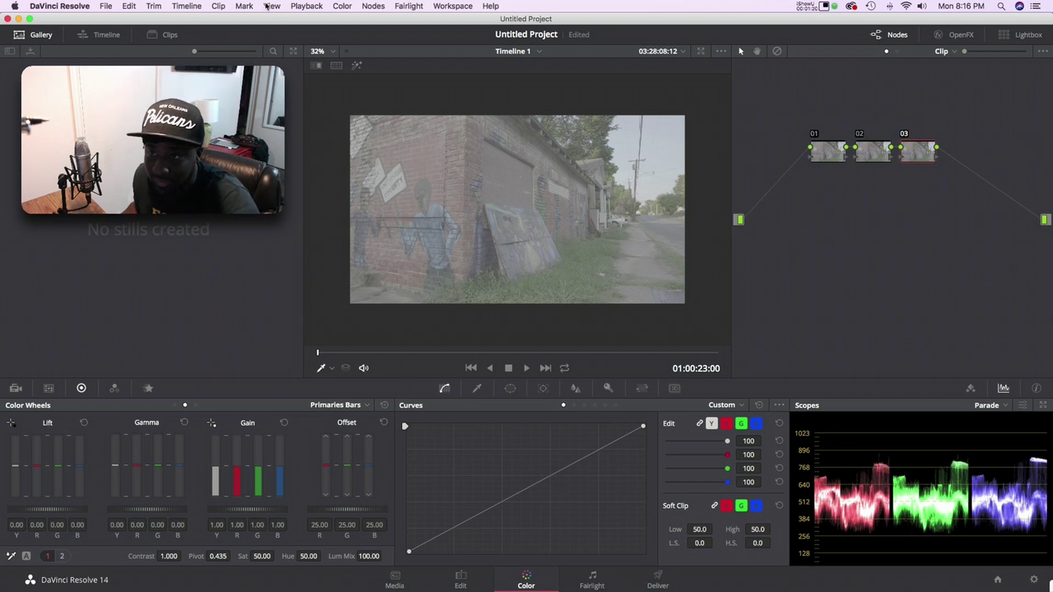
pyautogui.click(373, 6)
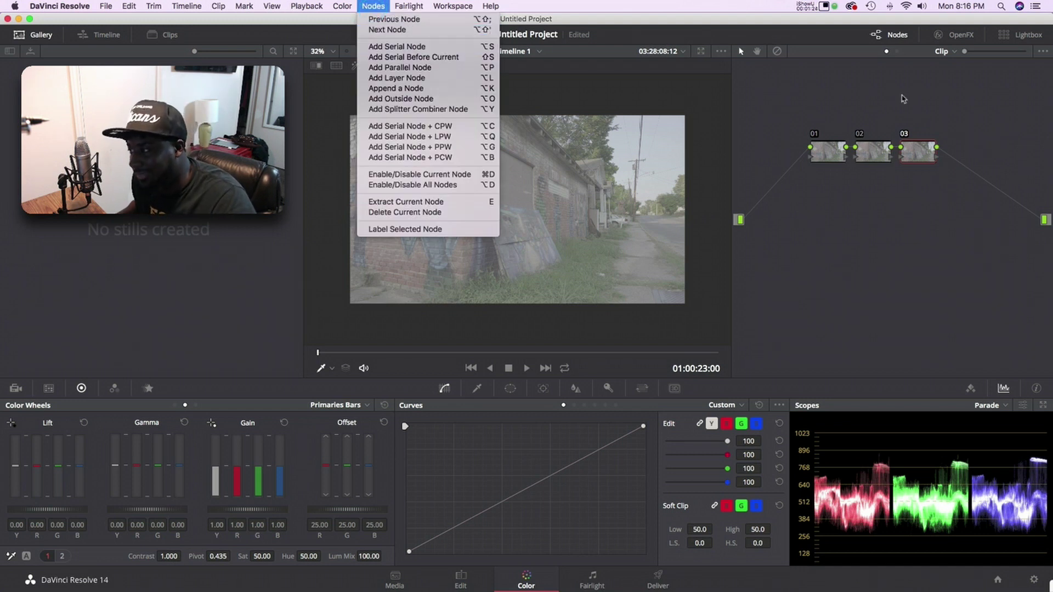
pyautogui.click(820, 101)
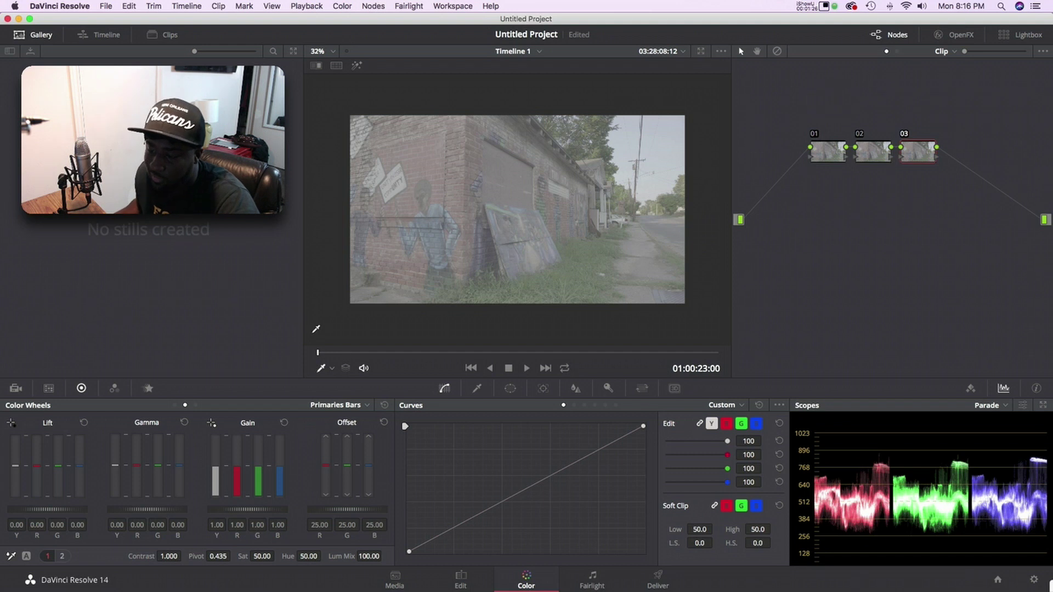
# Step: On node 01, lower the Lift luminance (Y) to -0.18 and raise the Gain luminance to 1.17
pyautogui.click(834, 162)
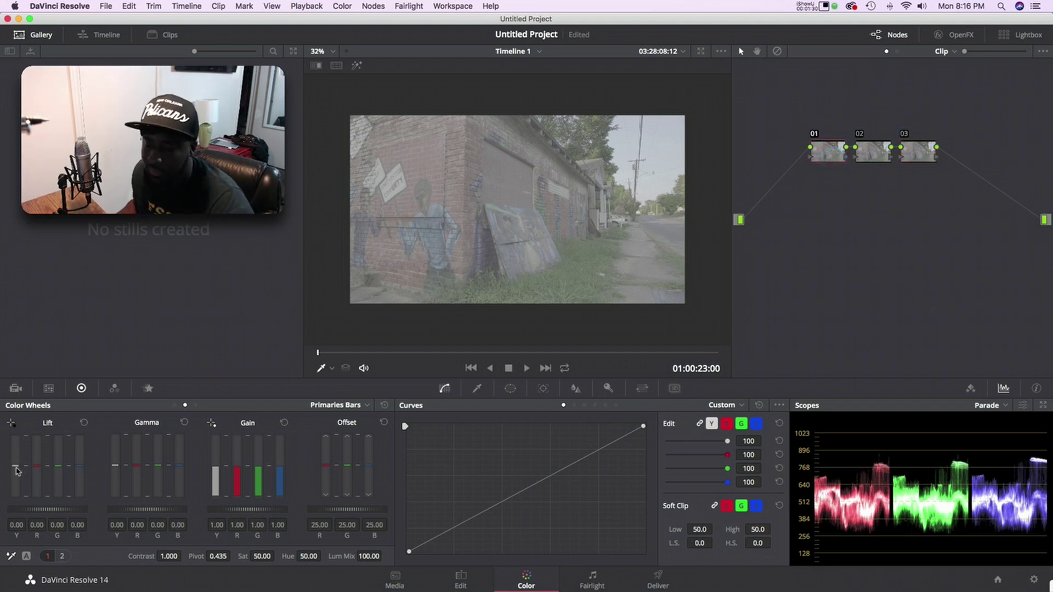
pyautogui.moveTo(16, 471)
pyautogui.mouseDown()
pyautogui.moveTo(15, 495)
pyautogui.moveTo(18, 469)
pyautogui.moveTo(19, 478)
pyautogui.mouseUp()
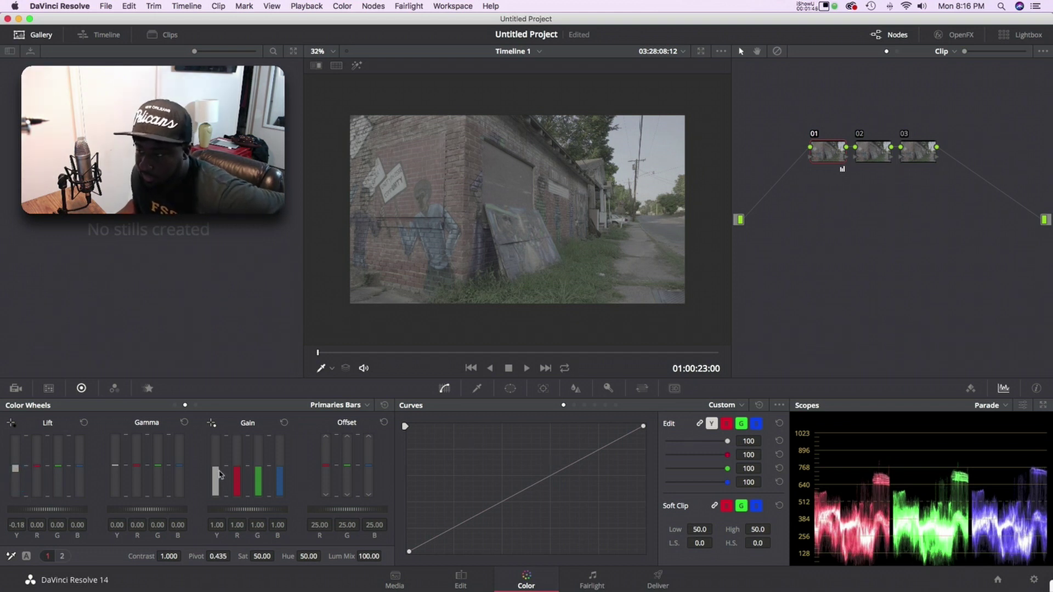
pyautogui.moveTo(219, 476)
pyautogui.mouseDown()
pyautogui.moveTo(220, 450)
pyautogui.moveTo(220, 458)
pyautogui.mouseUp()
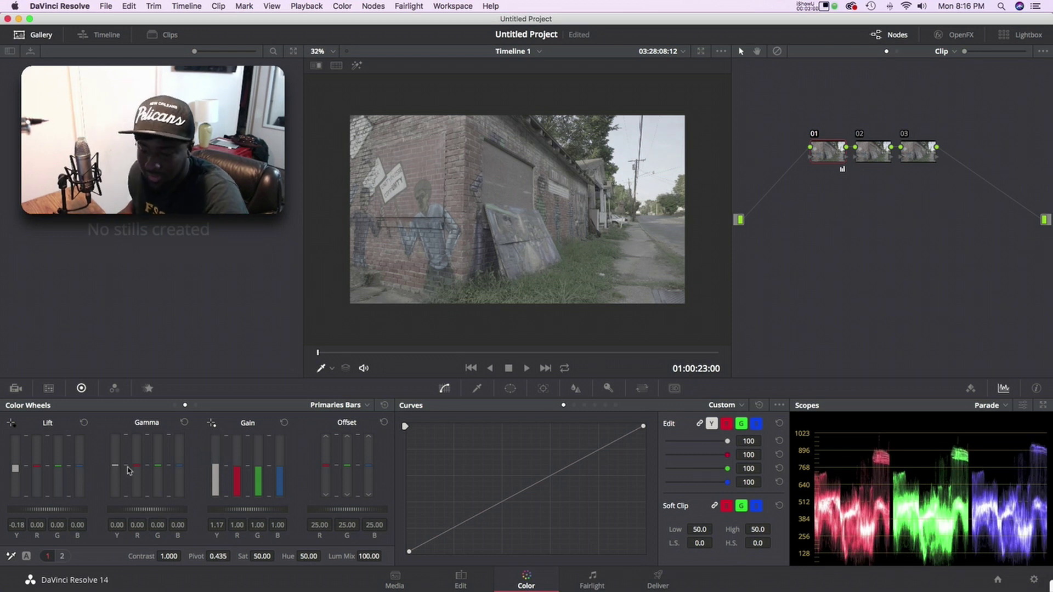
# Step: On node 02, use the RGB Mixer to raise red in Red Output, green in Green Output and blue in Blue Output to 2.00 each
pyautogui.click(865, 157)
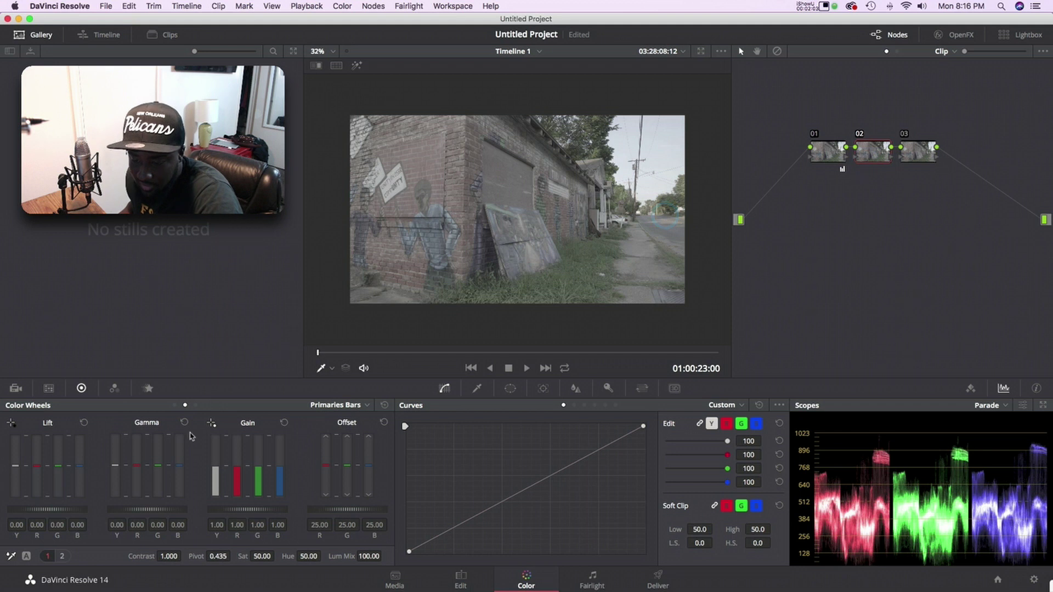
pyautogui.click(108, 388)
pyautogui.moveTo(38, 466); pyautogui.dragTo(37, 437)
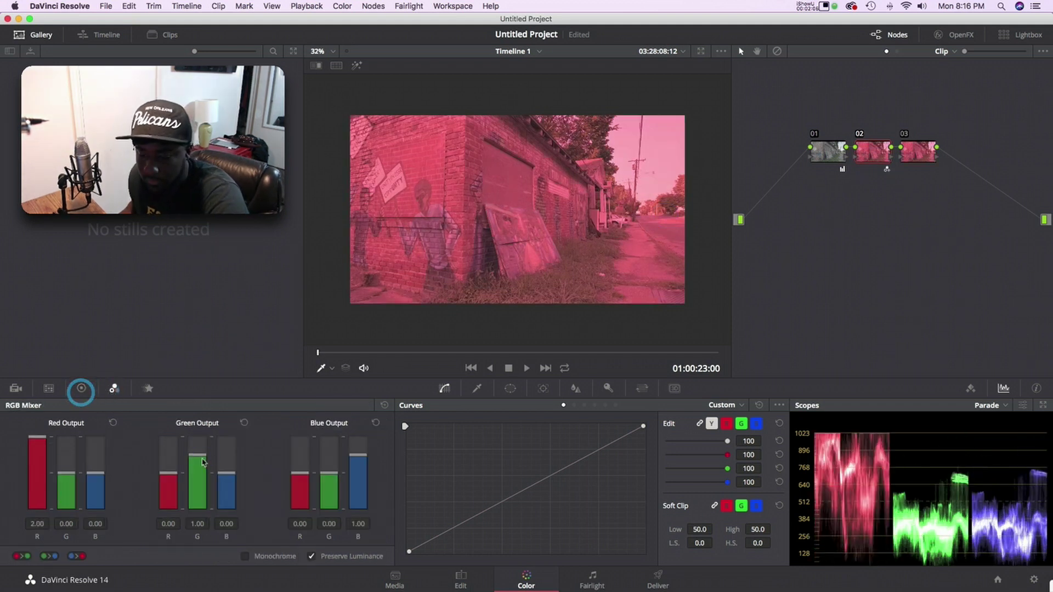
pyautogui.moveTo(198, 473); pyautogui.dragTo(204, 400)
pyautogui.moveTo(355, 460); pyautogui.dragTo(349, 402)
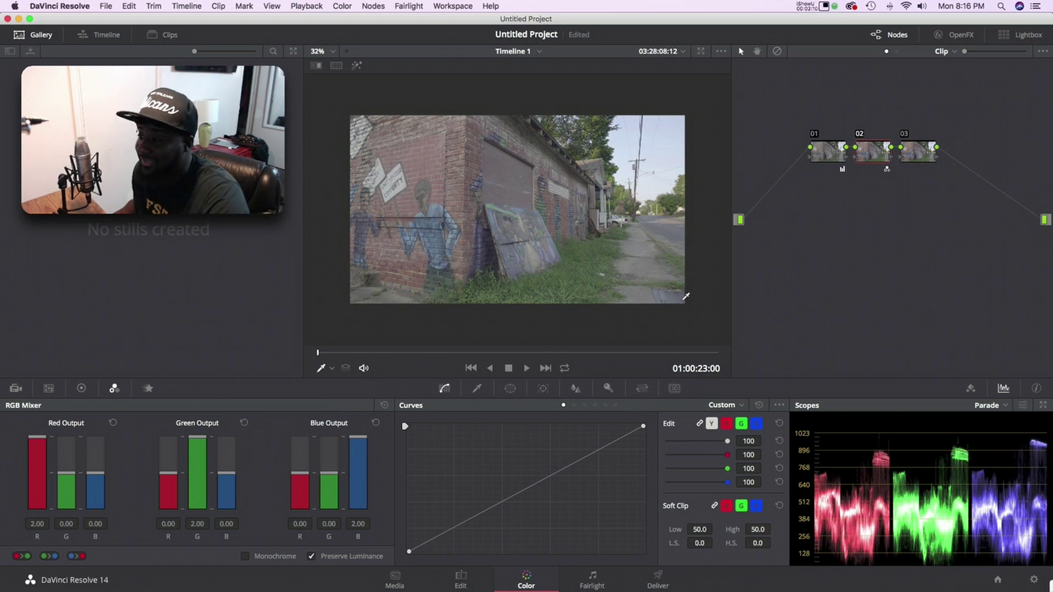
# Step: Lower node 01's Gamma luminance (Y) to -0.13 in the primaries
pyautogui.click(821, 155)
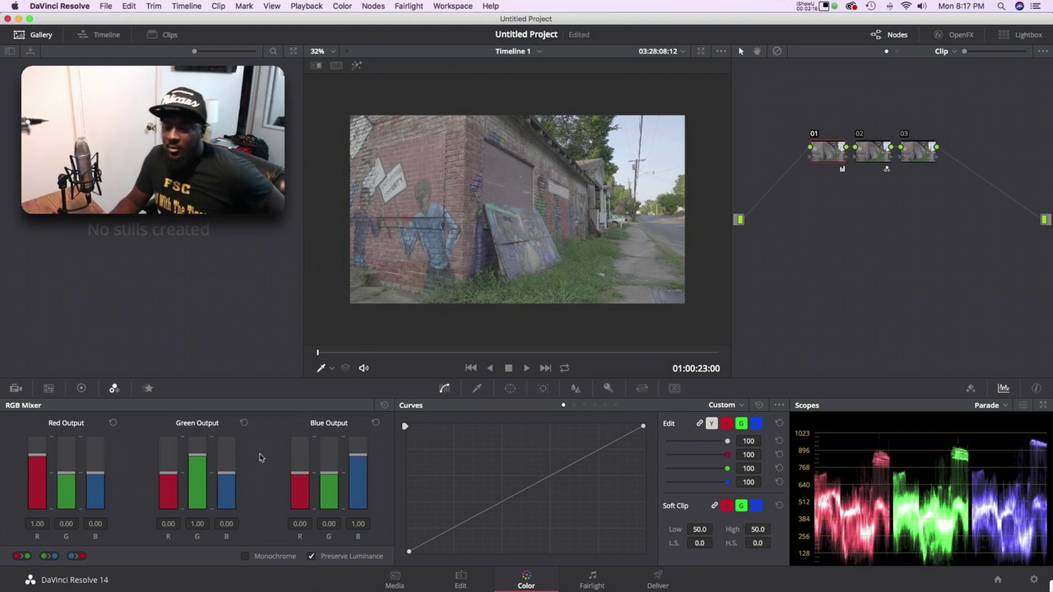
pyautogui.click(81, 388)
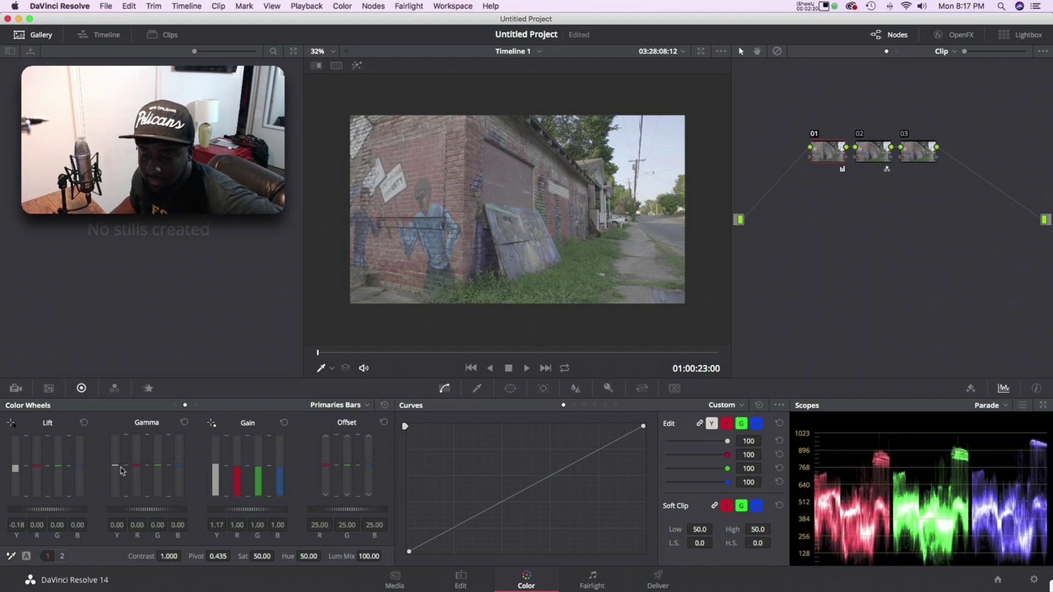
pyautogui.moveTo(119, 470); pyautogui.dragTo(118, 491)
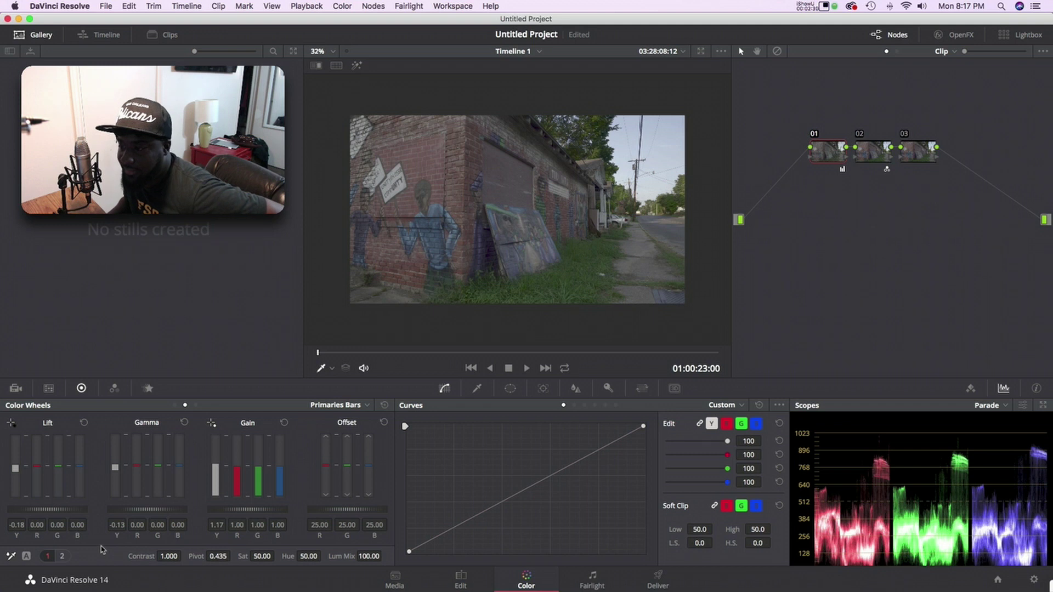
# Step: On node 03, raise the custom curve's black point and shape an S-curve with darker shadows and lifted upper midtones
pyautogui.click(917, 160)
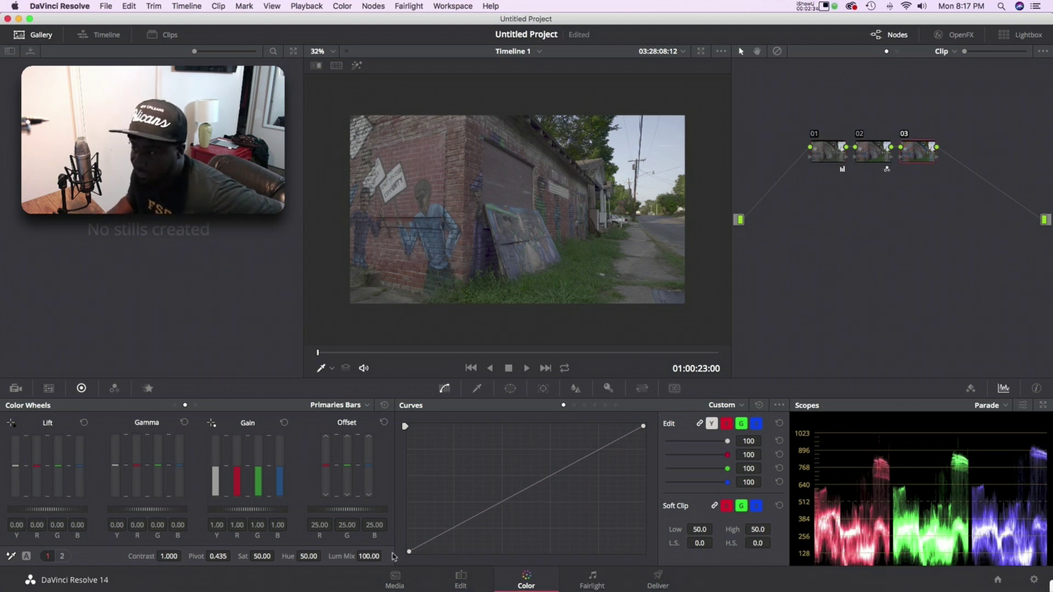
pyautogui.moveTo(409, 551); pyautogui.dragTo(408, 533)
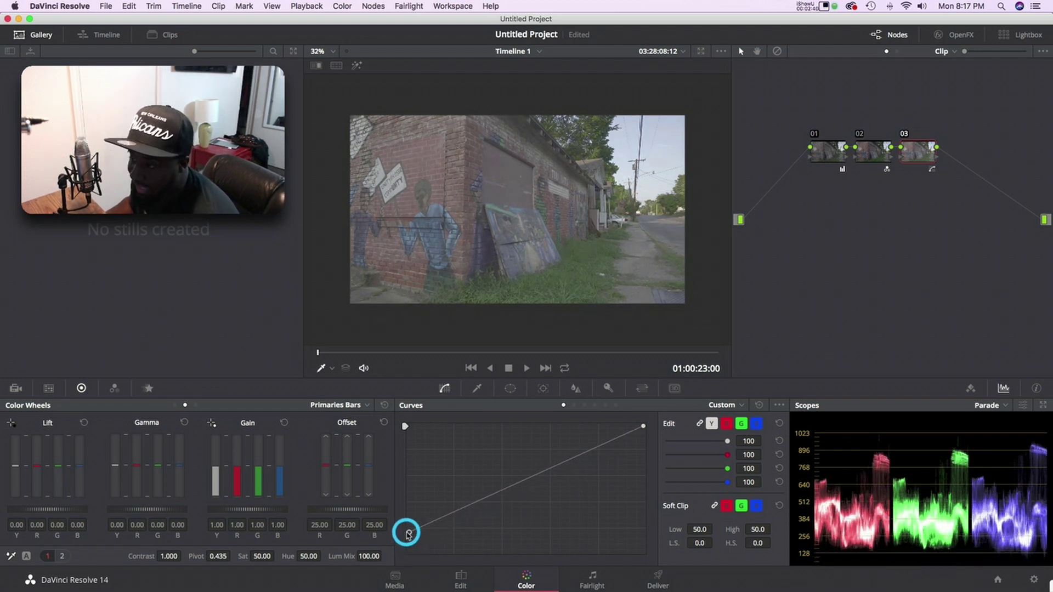
pyautogui.click(458, 514)
pyautogui.moveTo(459, 513); pyautogui.dragTo(409, 538)
pyautogui.moveTo(469, 523); pyautogui.dragTo(499, 500)
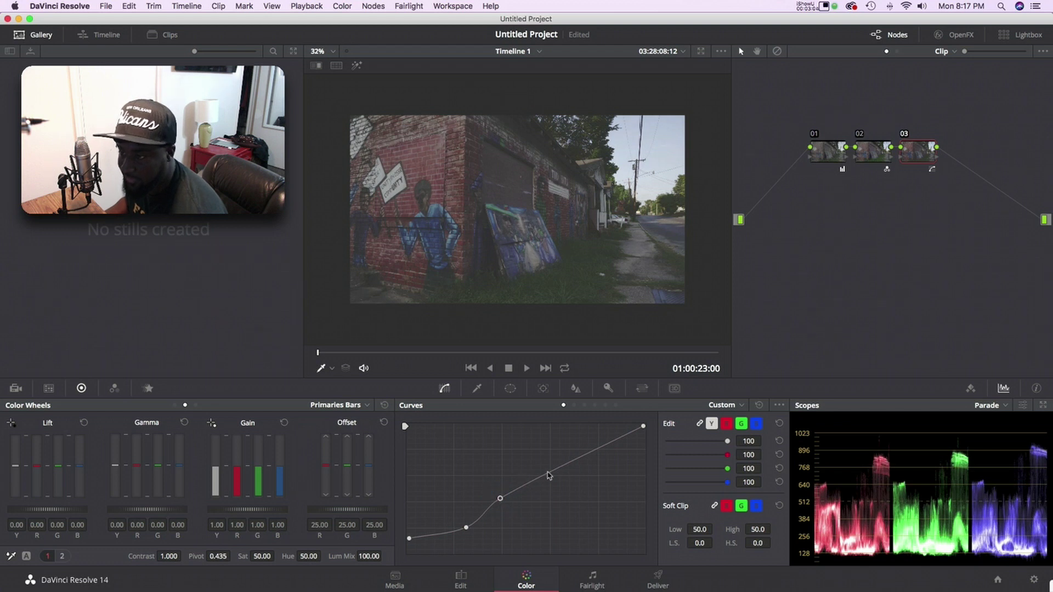
pyautogui.moveTo(549, 475); pyautogui.dragTo(543, 468)
pyautogui.moveTo(465, 528); pyautogui.dragTo(465, 528)
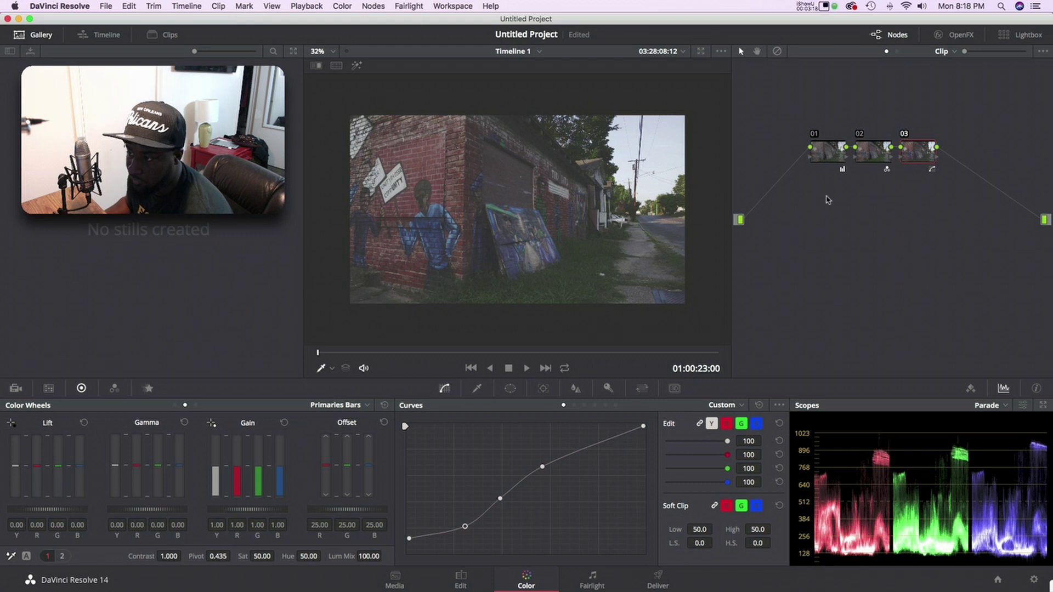
# Step: Reduce node 01's Gain luminance (Y) to 1.10
pyautogui.click(826, 151)
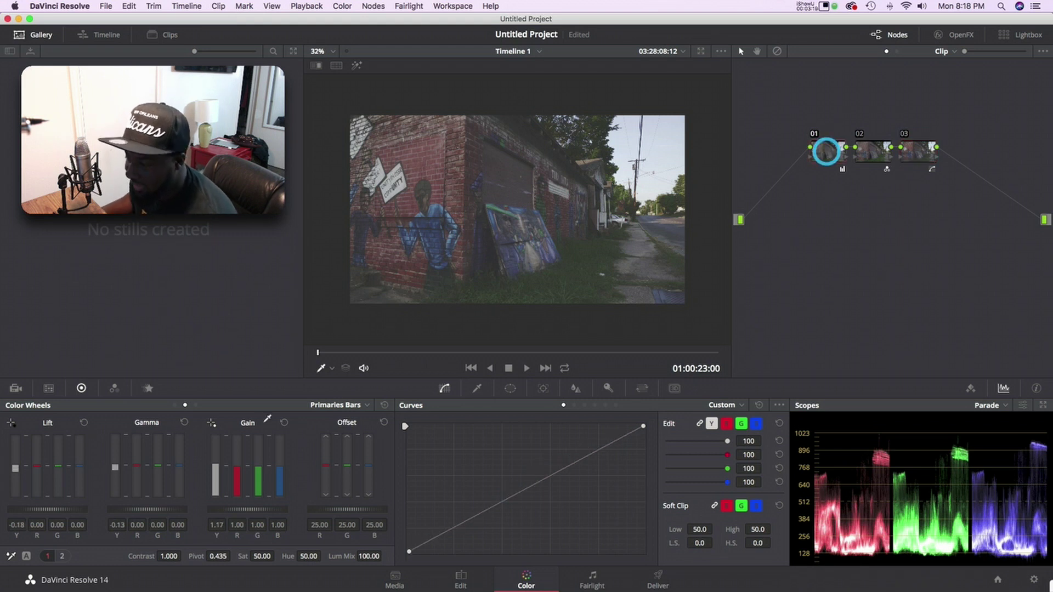
pyautogui.moveTo(216, 463); pyautogui.dragTo(220, 474)
pyautogui.moveTo(220, 473); pyautogui.dragTo(219, 470)
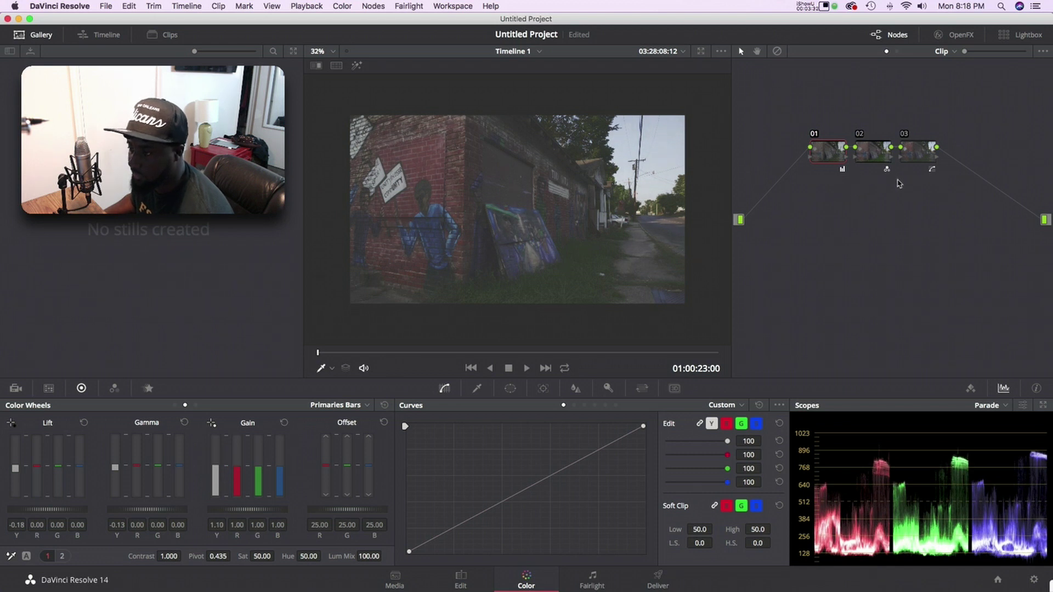
# Step: Add a serial node after node 03 and show its primary corrections as Primaries Wheels
pyautogui.click(913, 161)
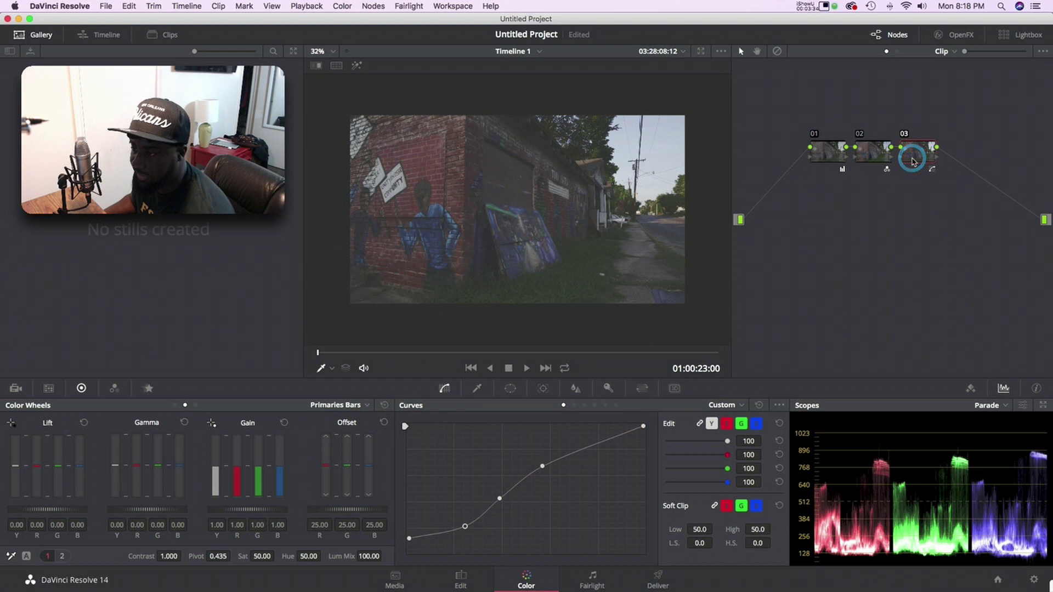
pyautogui.hotkey('alt', 's')
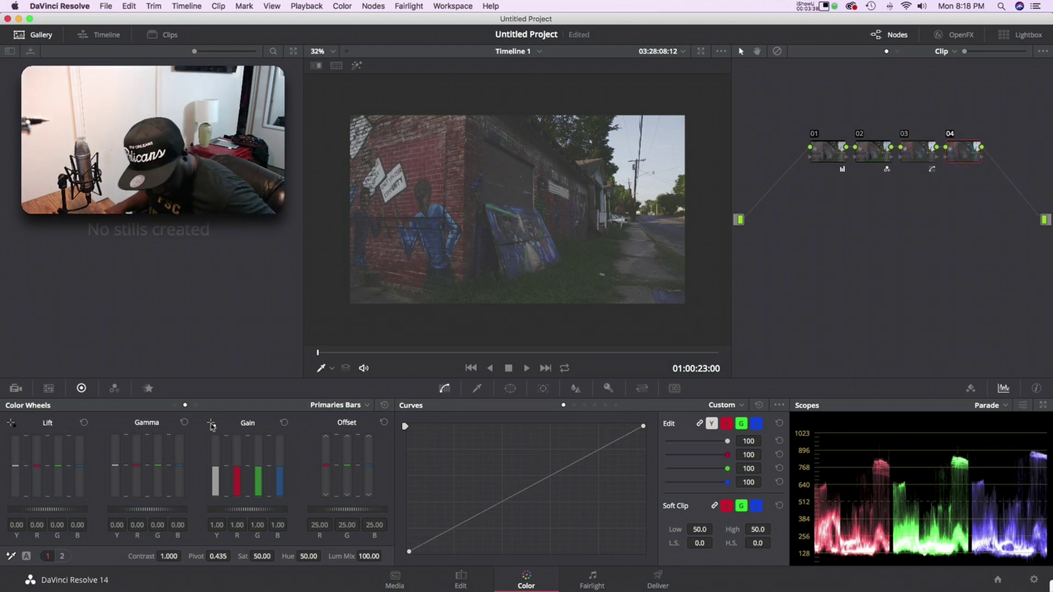
pyautogui.click(174, 405)
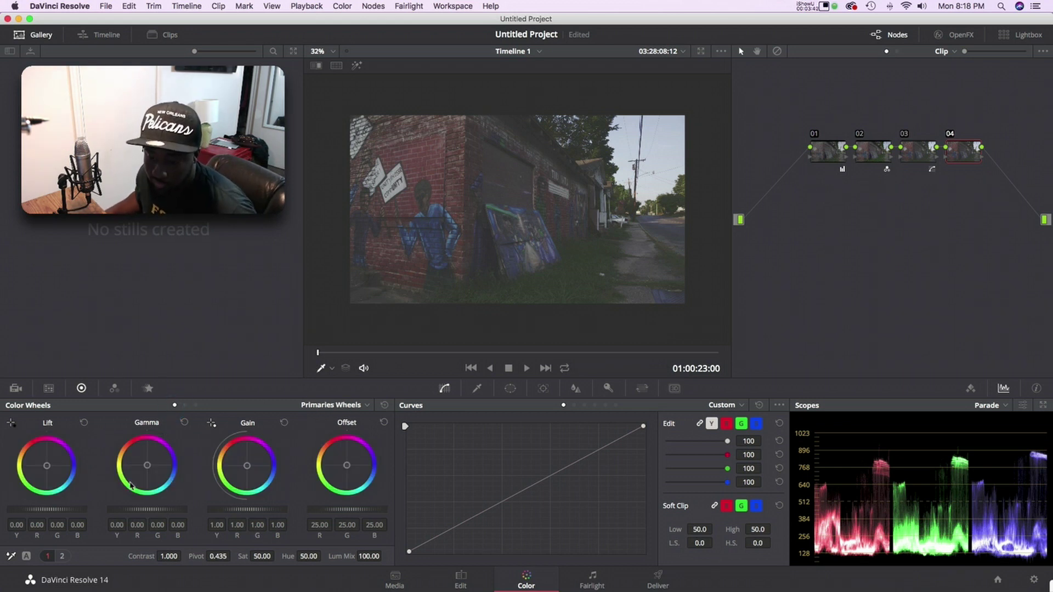
# Step: On node 04, tint Lift toward blue (R -0.06, B 0.07), Gamma toward orange (R 0.04, B -0.05) and Gain slightly warm (R 1.01, B 0.98)
pyautogui.moveTo(48, 467); pyautogui.dragTo(82, 500)
pyautogui.moveTo(150, 467); pyautogui.dragTo(91, 413)
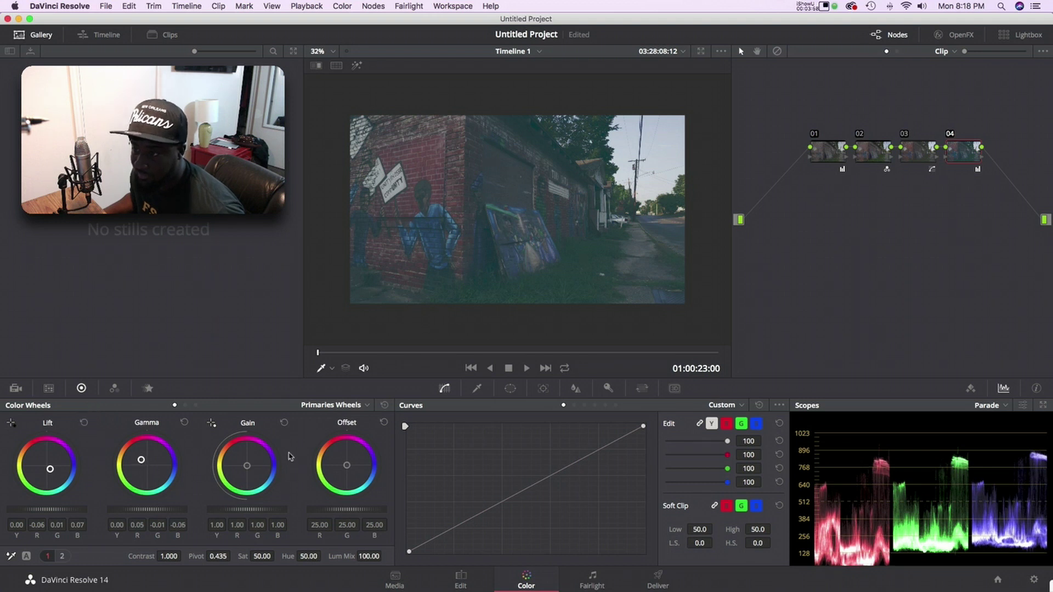
pyautogui.moveTo(249, 469)
pyautogui.mouseDown()
pyautogui.moveTo(236, 460)
pyautogui.moveTo(246, 465)
pyautogui.mouseUp()
pyautogui.moveTo(141, 461); pyautogui.dragTo(142, 461)
# Step: Show the primary corrections as Primaries Bars and set node 01's Gamma luminance (Y) to -0.10
pyautogui.click(184, 405)
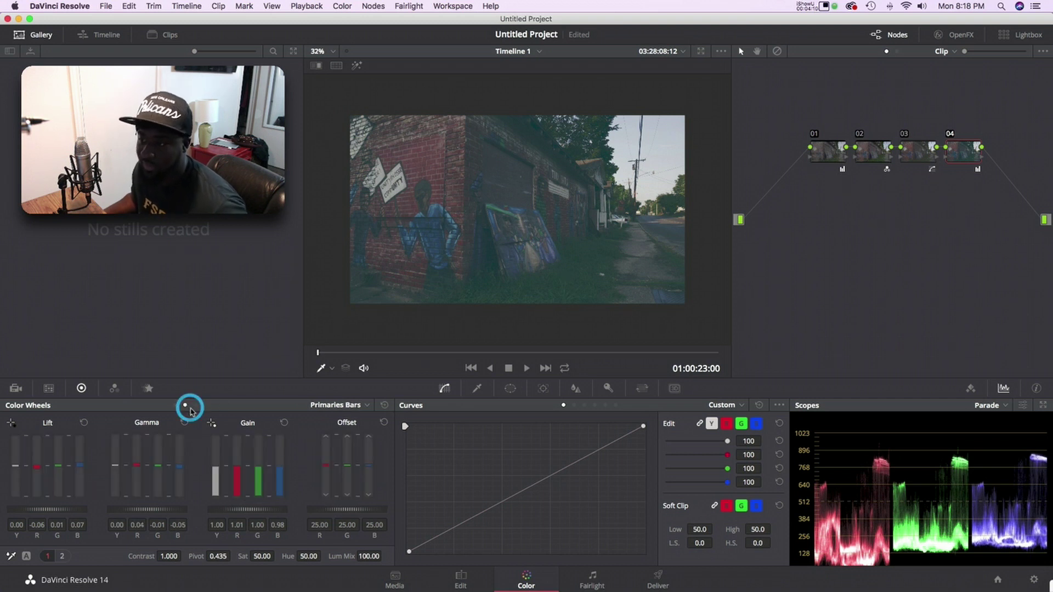
pyautogui.click(827, 158)
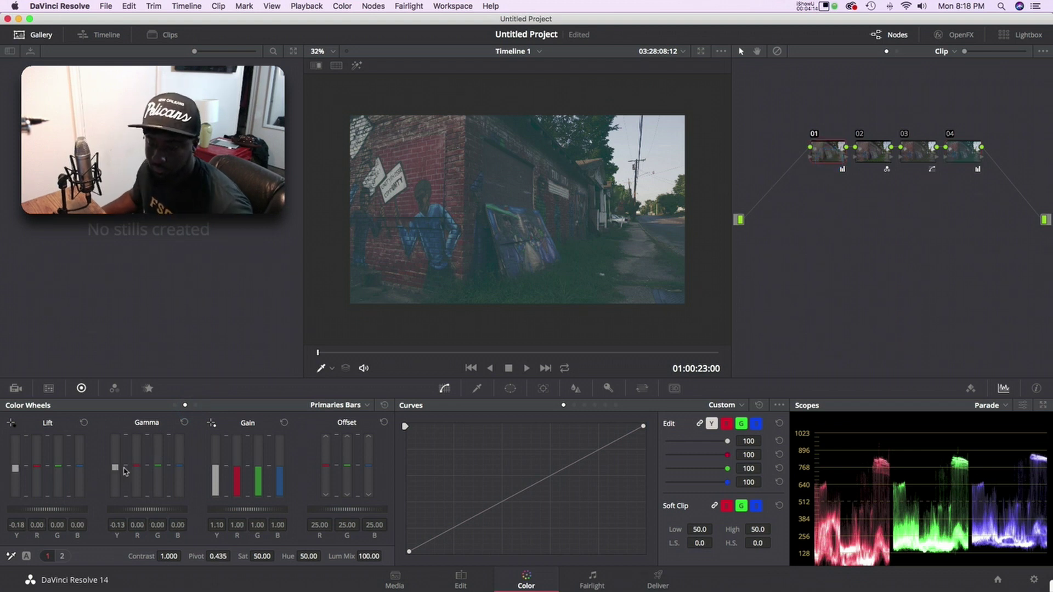
pyautogui.moveTo(124, 469); pyautogui.dragTo(120, 465)
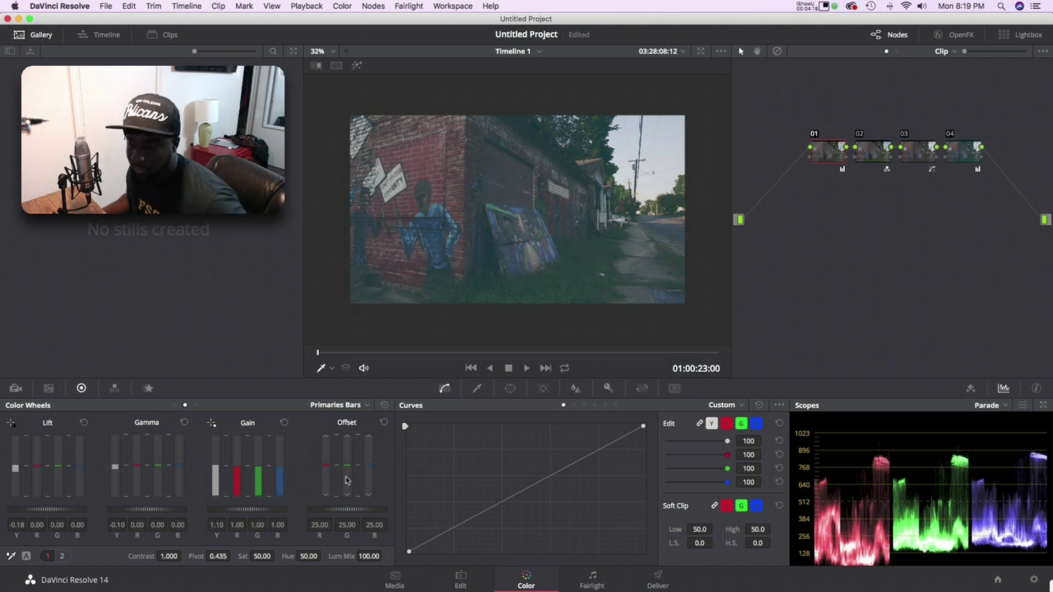
# Step: On node 03, add a control point near the black end of the custom curve to shape the deepest shadows
pyautogui.click(931, 154)
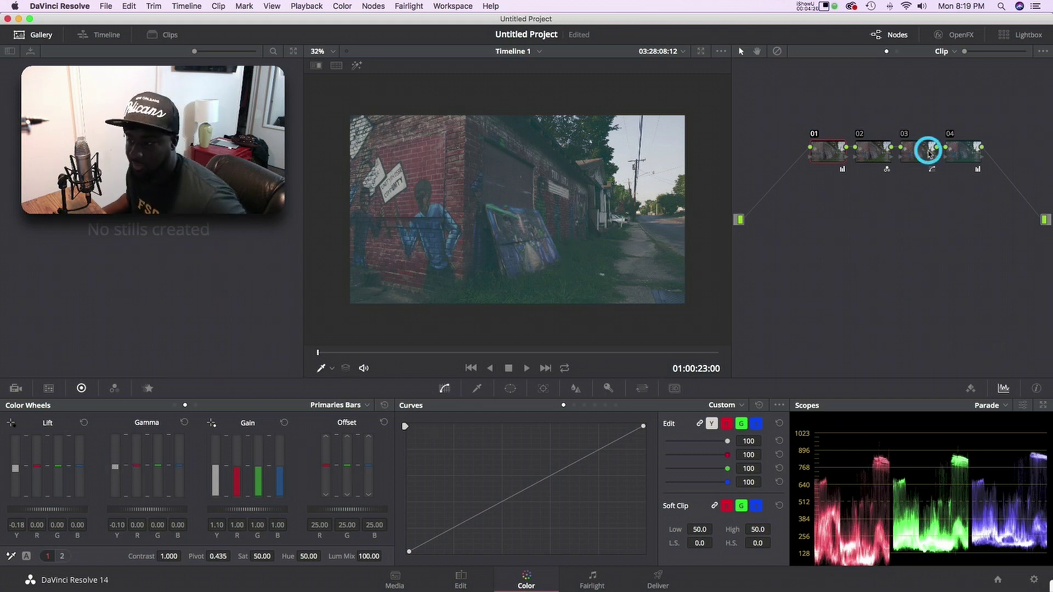
pyautogui.moveTo(413, 542); pyautogui.dragTo(433, 540)
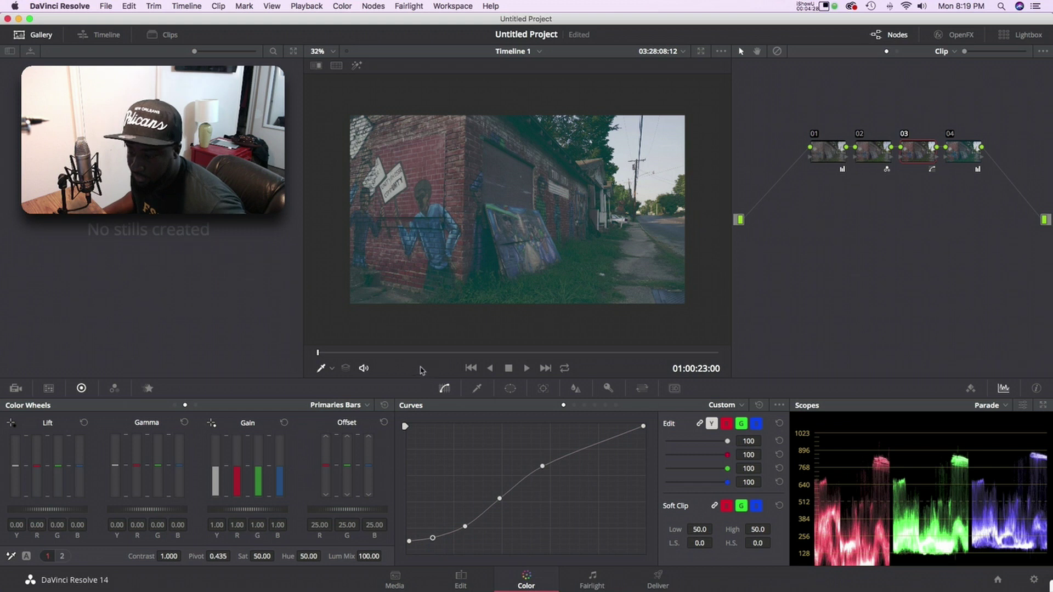
# Step: Check the grade at several points of the clip and park the playhead at 01:01:00:14 on the wide mural shot
pyautogui.click(430, 352)
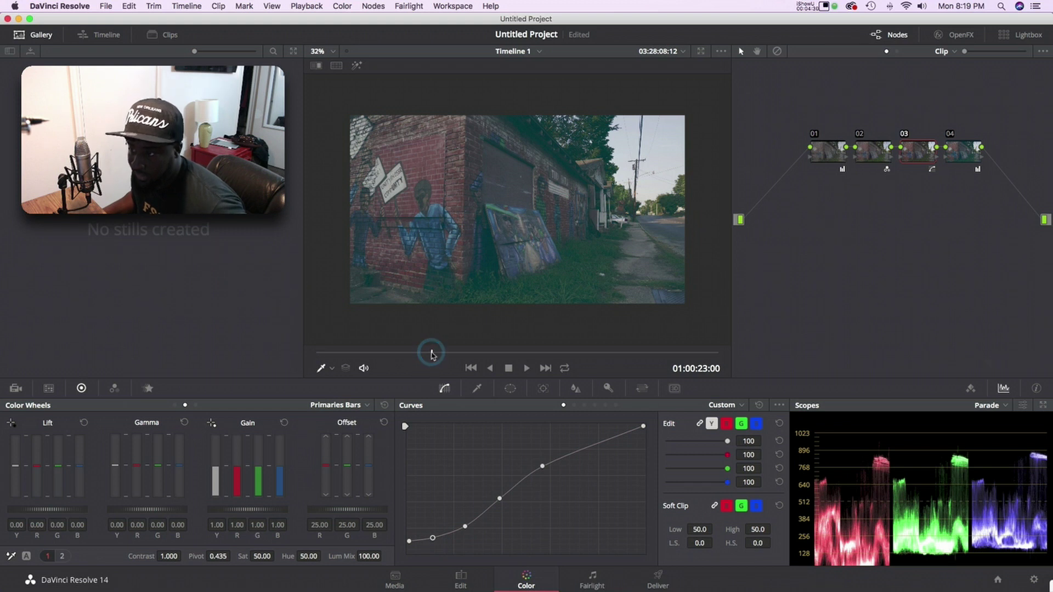
pyautogui.click(501, 353)
pyautogui.click(399, 354)
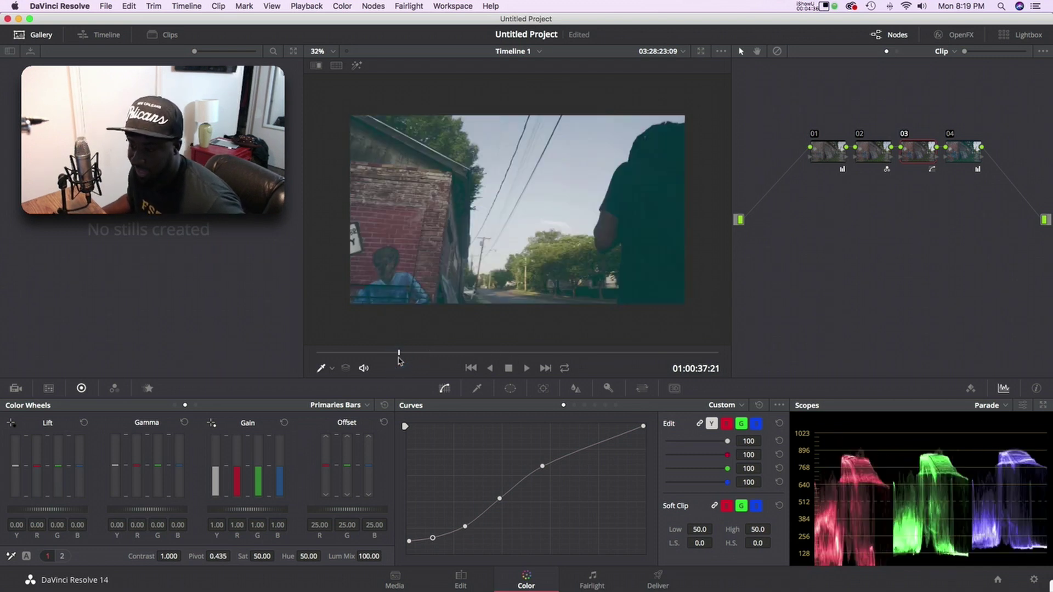
pyautogui.click(523, 353)
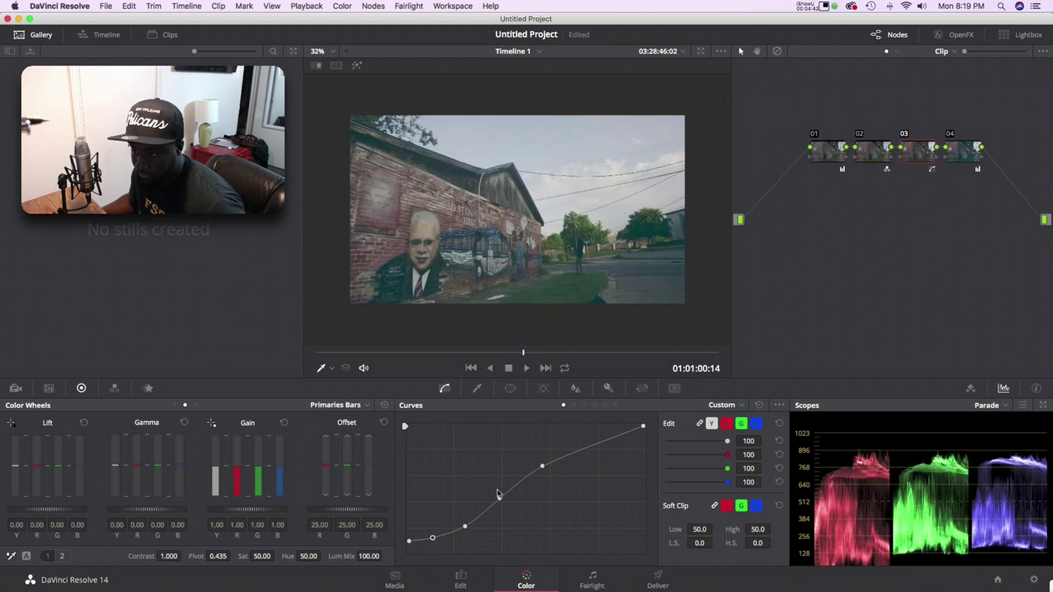
# Step: Add a serial node after node 04 and lower its highlights (HL) to -35.00
pyautogui.click(976, 161)
pyautogui.hotkey('alt', 's')
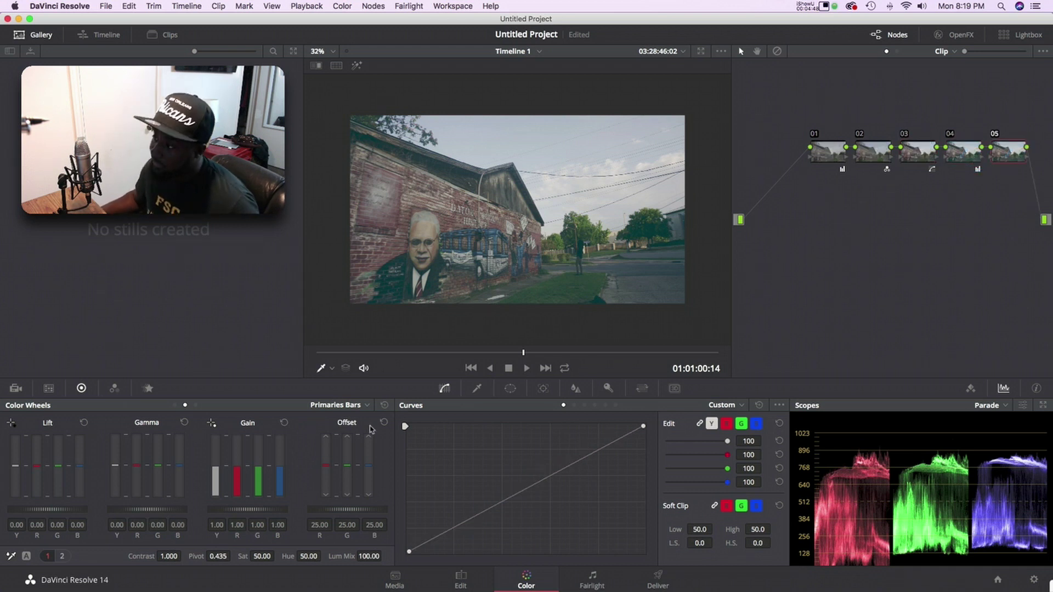
pyautogui.click(63, 557)
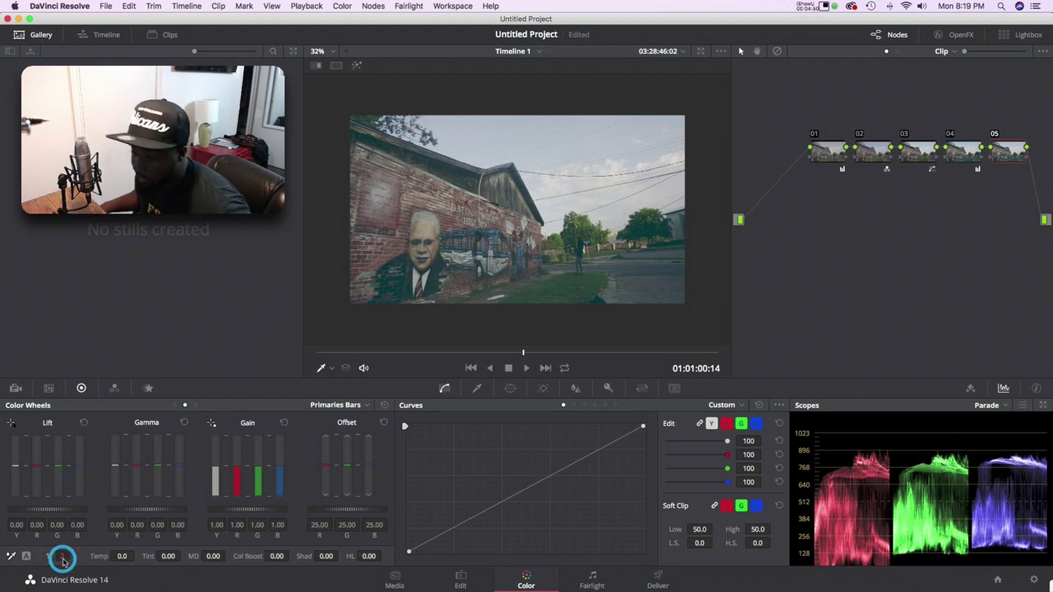
pyautogui.moveTo(369, 557); pyautogui.dragTo(282, 580)
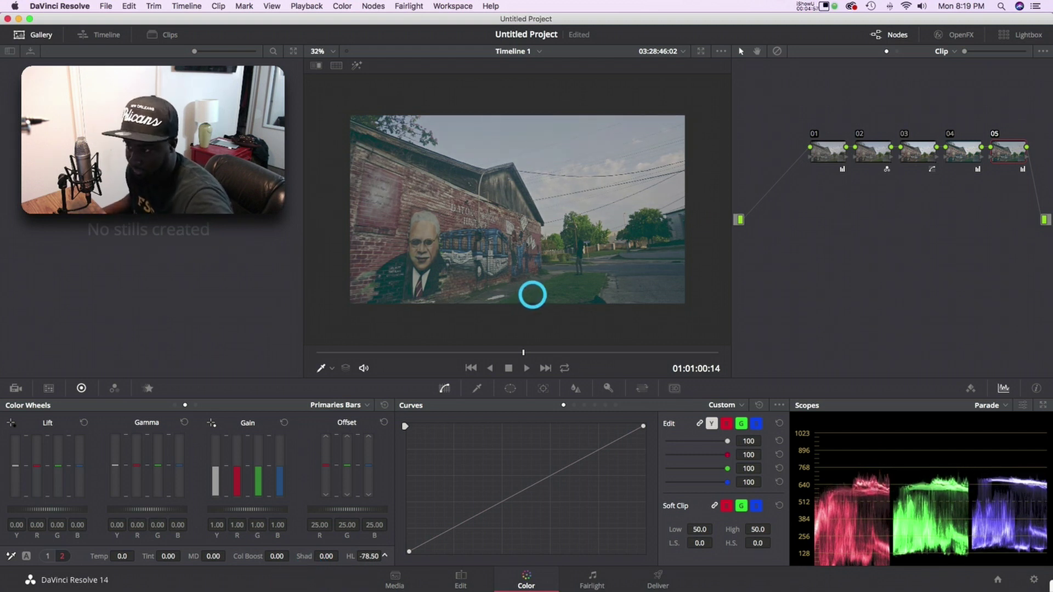
pyautogui.hotkey('ctrl', 'z')
pyautogui.hotkey('ctrl', 'z')
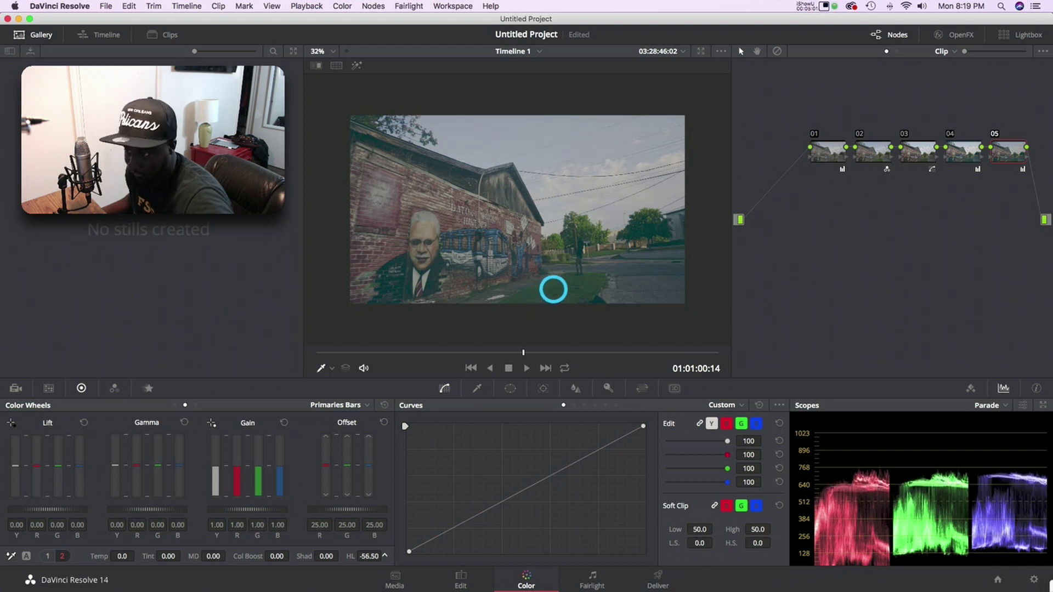
pyautogui.hotkey('ctrl', 'z')
pyautogui.hotkey('ctrl', 'z')
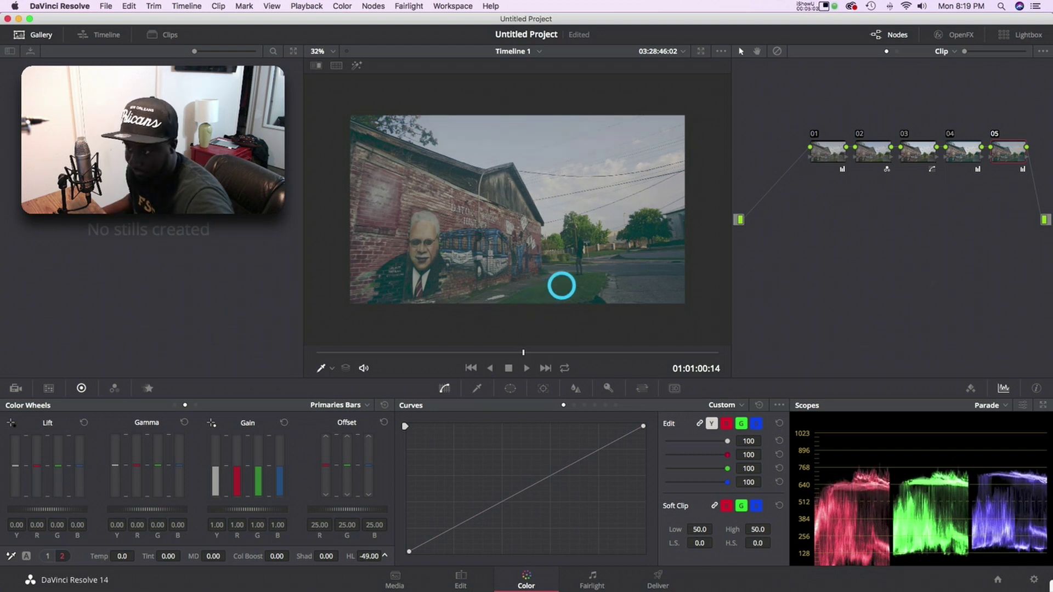
pyautogui.hotkey('ctrl', 'z')
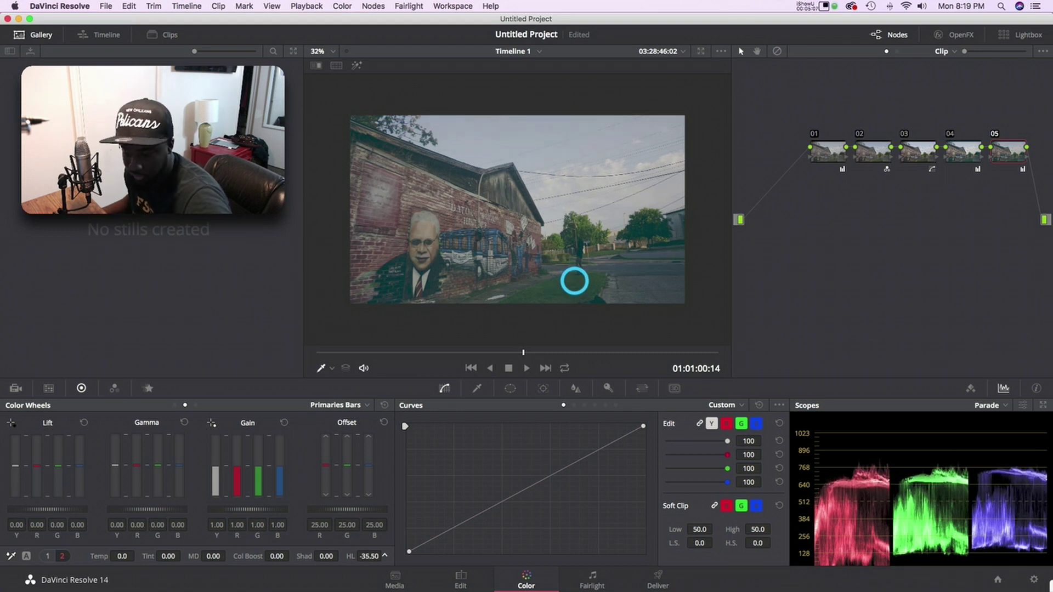
pyautogui.hotkey('ctrl', 'z')
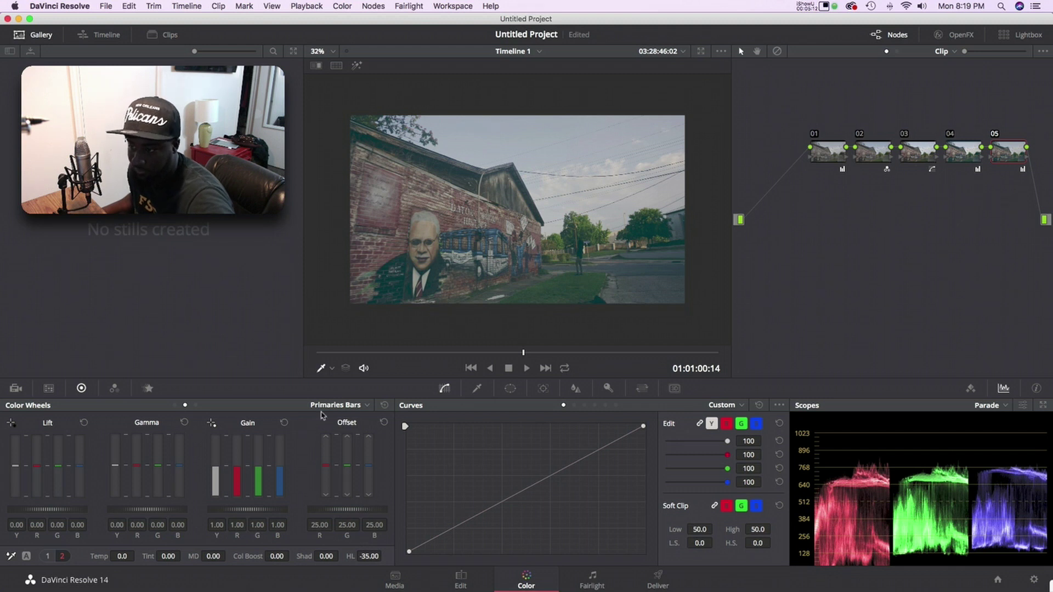
# Step: Enlarge the viewer and compare the mural shot with and without the grade
pyautogui.hotkey('alt', 'f')
pyautogui.scroll(-2, 353, 386)
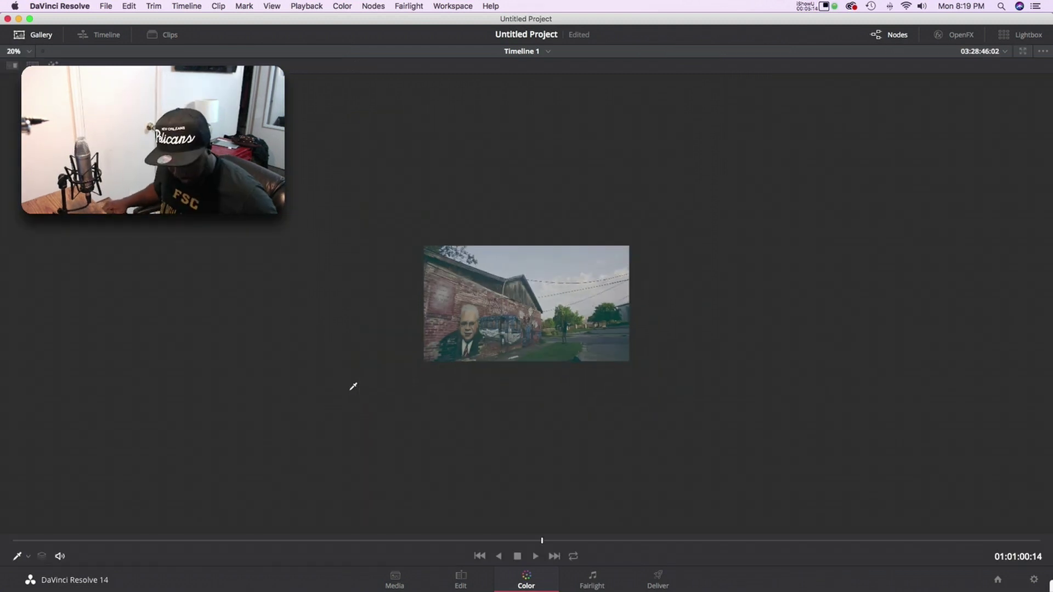
pyautogui.scroll(4, 354, 387)
pyautogui.scroll(3, 354, 386)
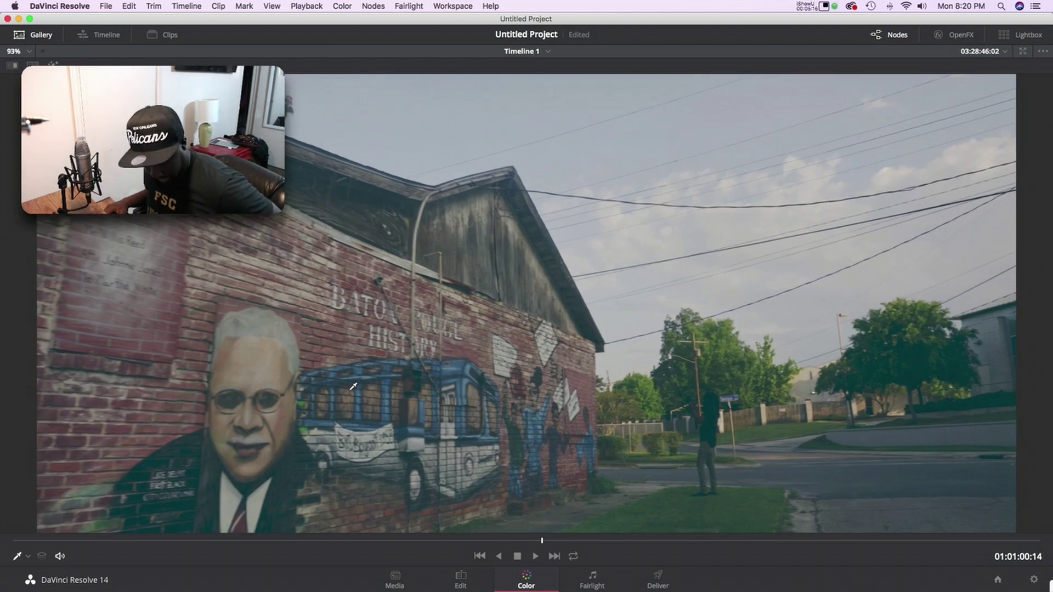
pyautogui.hotkey('shift', 'd')
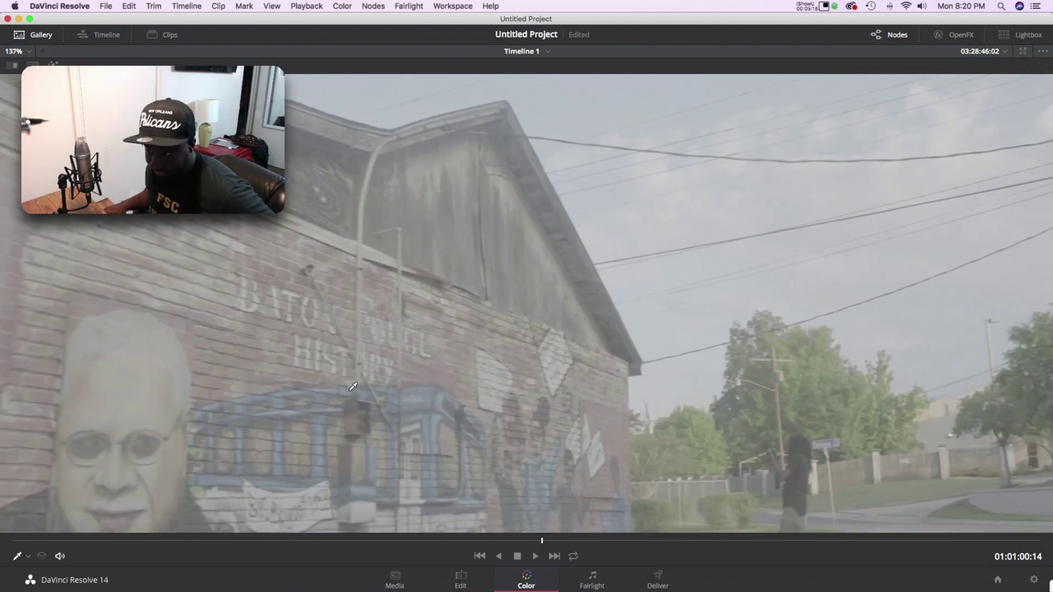
pyautogui.scroll(-4, 353, 387)
pyautogui.scroll(2, 353, 386)
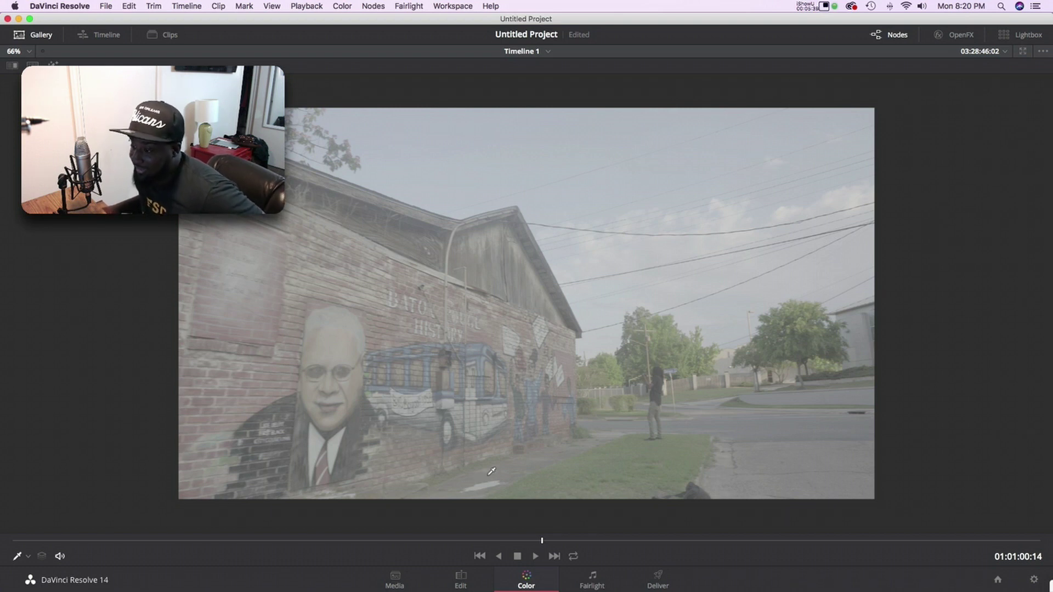
pyautogui.hotkey('shift', 'd')
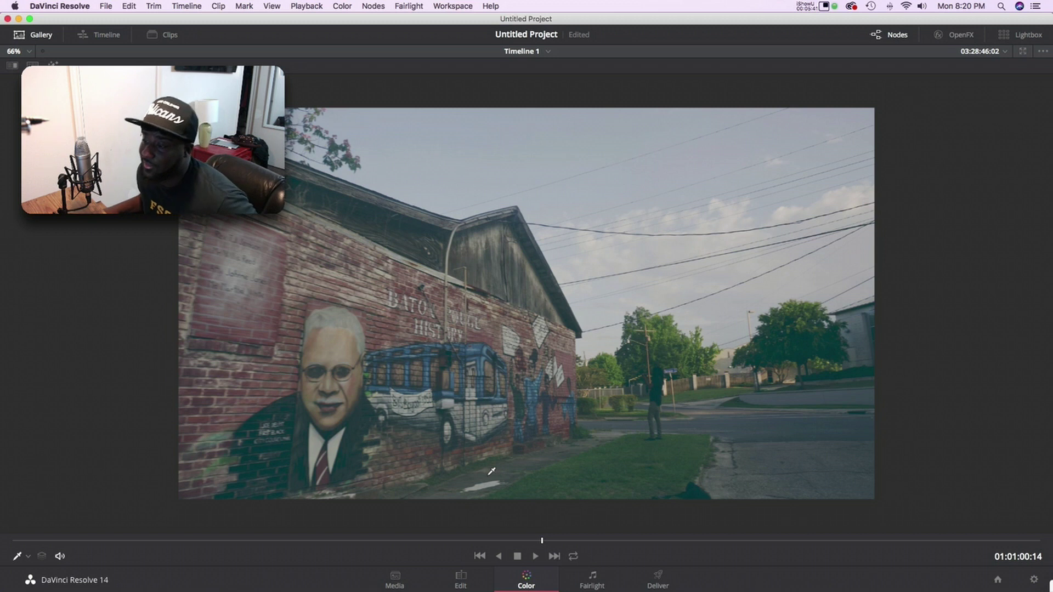
pyautogui.hotkey('shift', 'd')
pyautogui.hotkey('shift', 'd')
# Step: Examine the graded mural shot up close and as a whole, then restore the normal viewer layout
pyautogui.scroll(8, 491, 472)
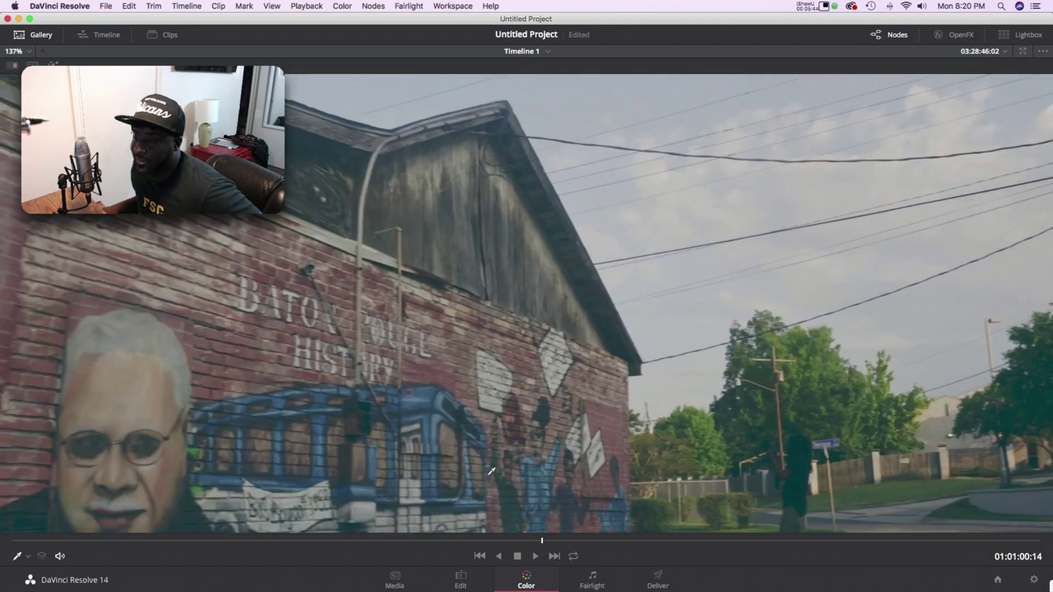
pyautogui.scroll(-9, 491, 472)
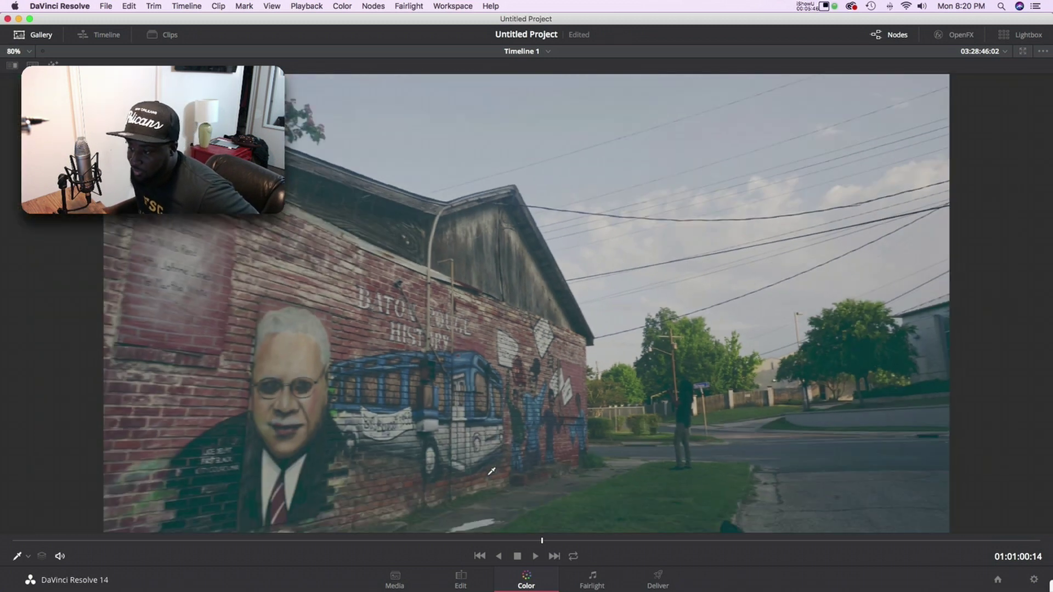
pyautogui.scroll(2, 491, 472)
pyautogui.scroll(-3, 492, 472)
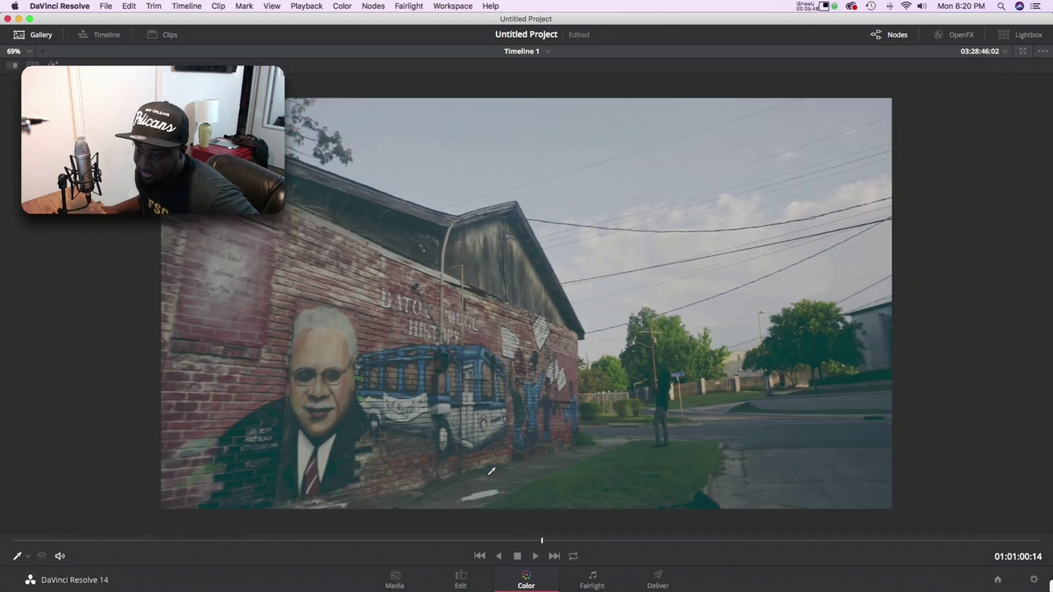
pyautogui.scroll(4, 492, 471)
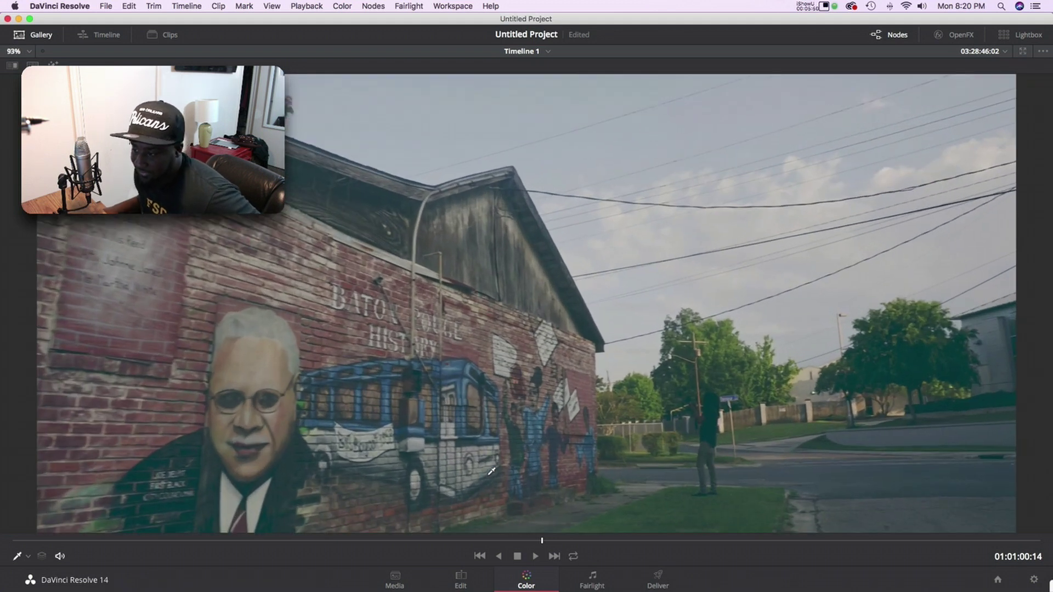
pyautogui.scroll(-2, 492, 472)
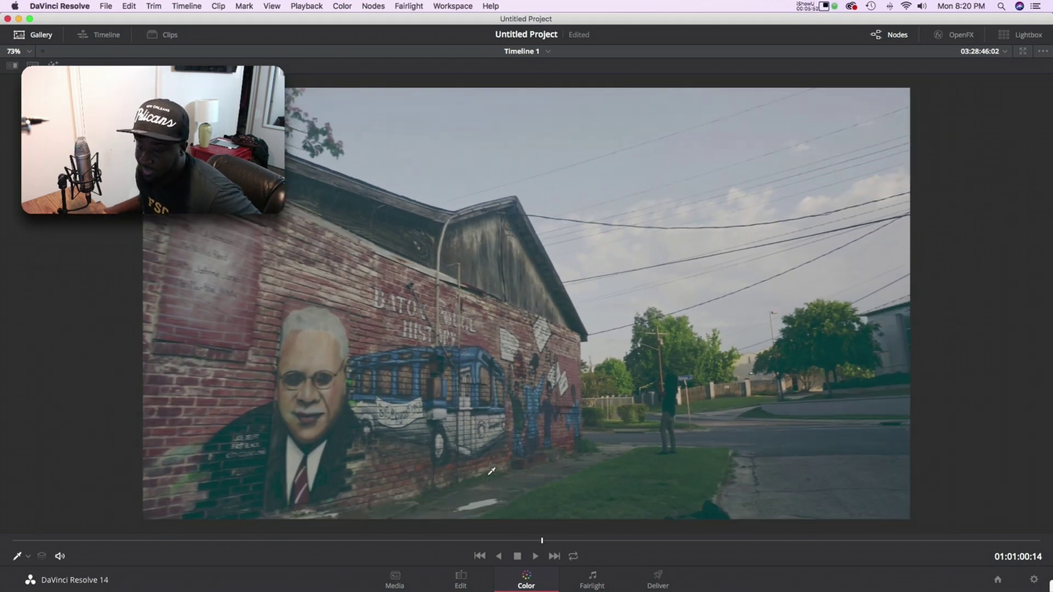
pyautogui.hotkey('alt', 'f')
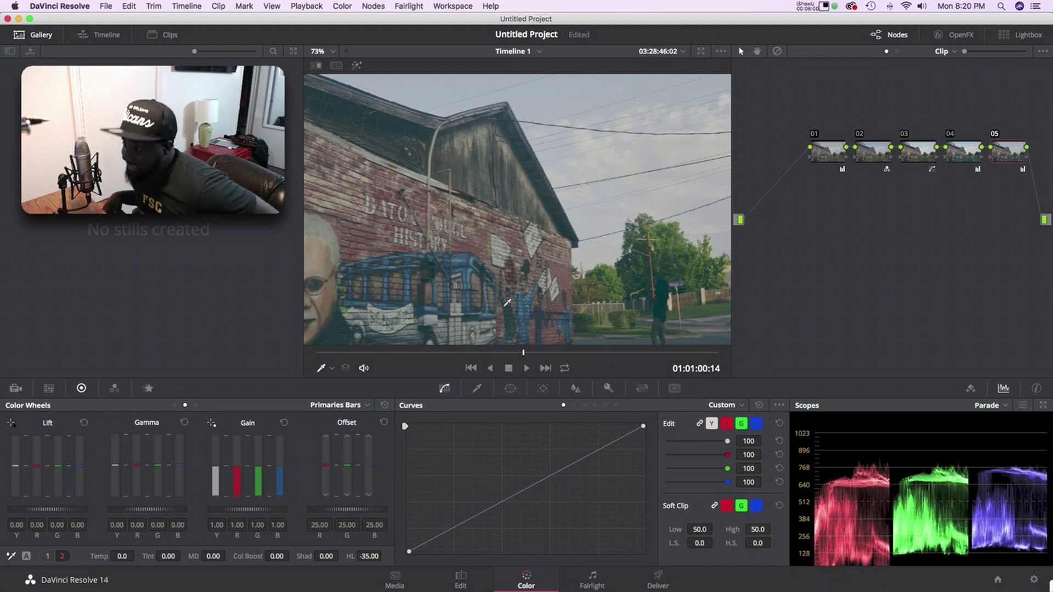
pyautogui.scroll(-5, 507, 302)
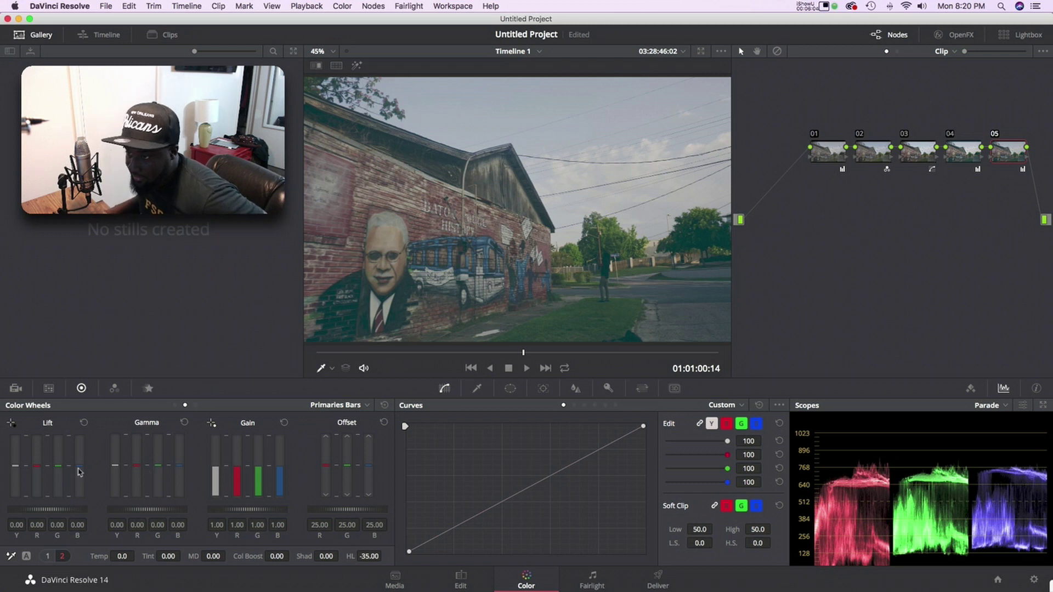
# Step: On node 01, set Lift luminance (Y) to -0.12 and Gamma luminance (Y) to -0.15
pyautogui.click(833, 150)
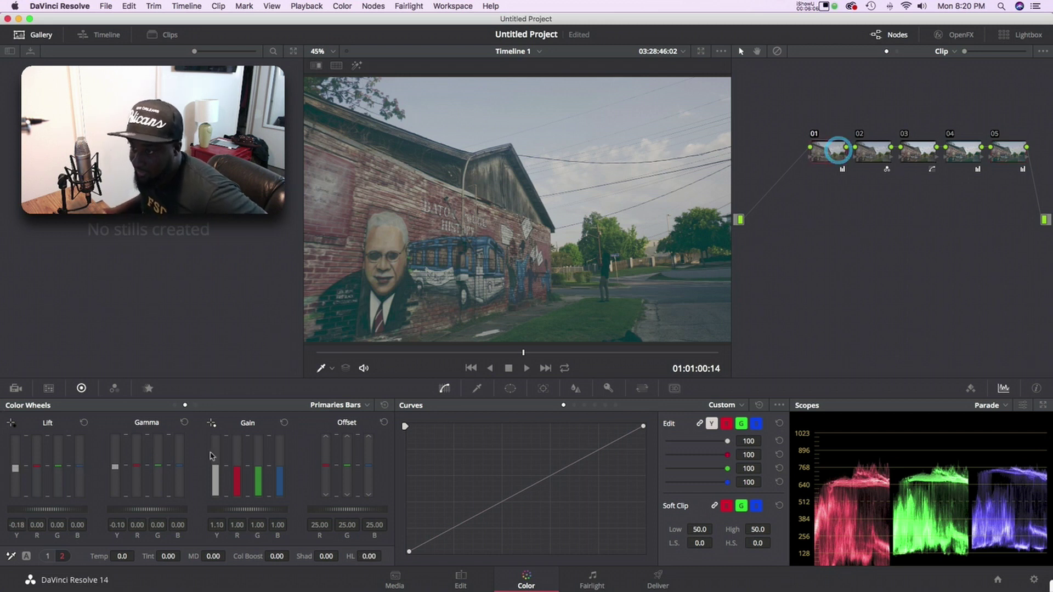
pyautogui.moveTo(15, 470); pyautogui.dragTo(16, 465)
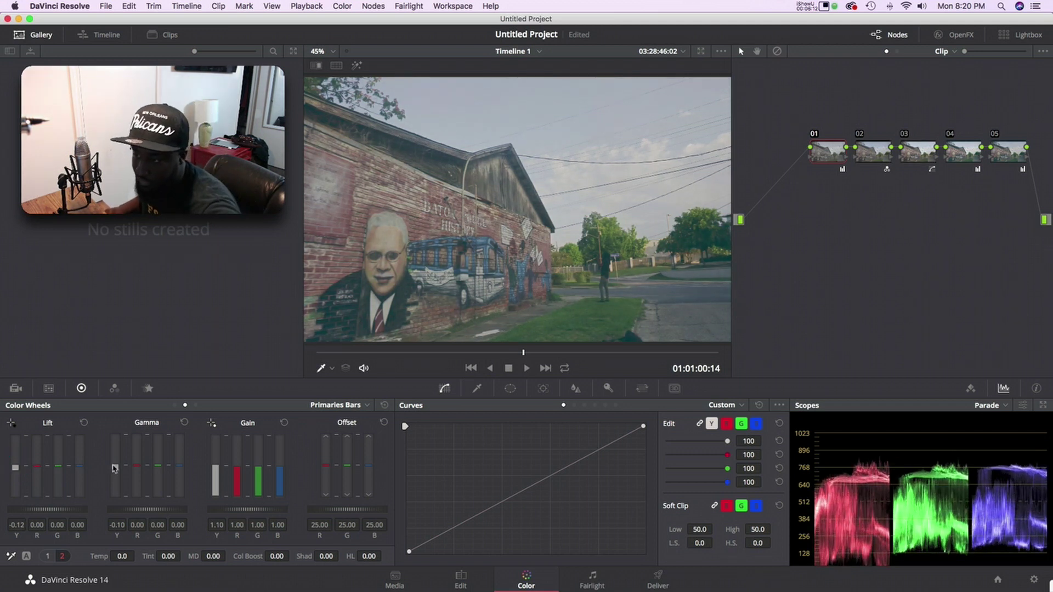
pyautogui.moveTo(115, 466)
pyautogui.mouseDown()
pyautogui.moveTo(118, 484)
pyautogui.moveTo(114, 470)
pyautogui.mouseUp()
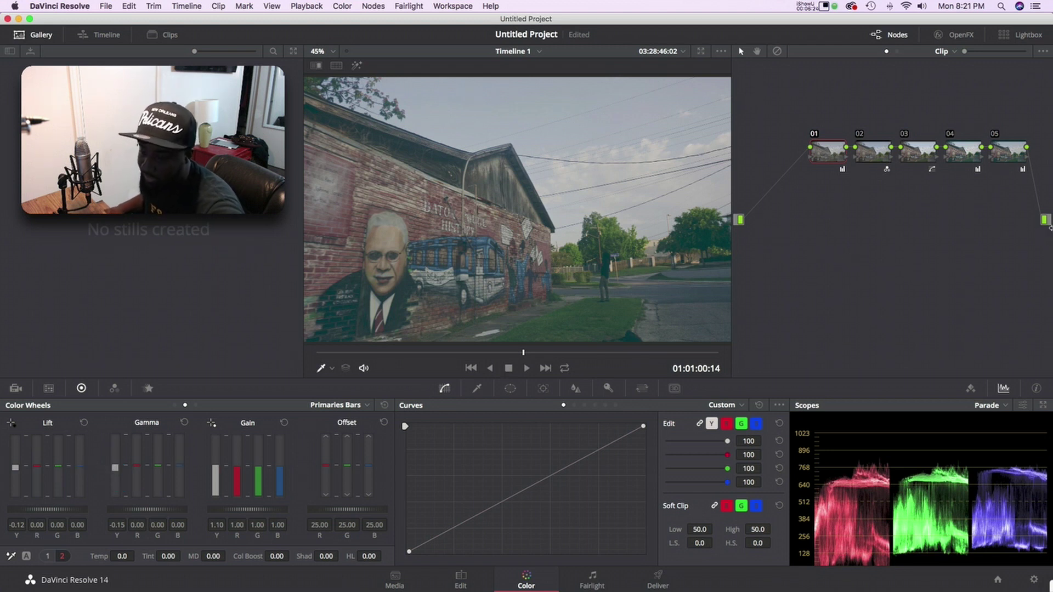
# Step: Add a node 06 after node 05, feeding the output, and place it below the node chain
pyautogui.click(1013, 160)
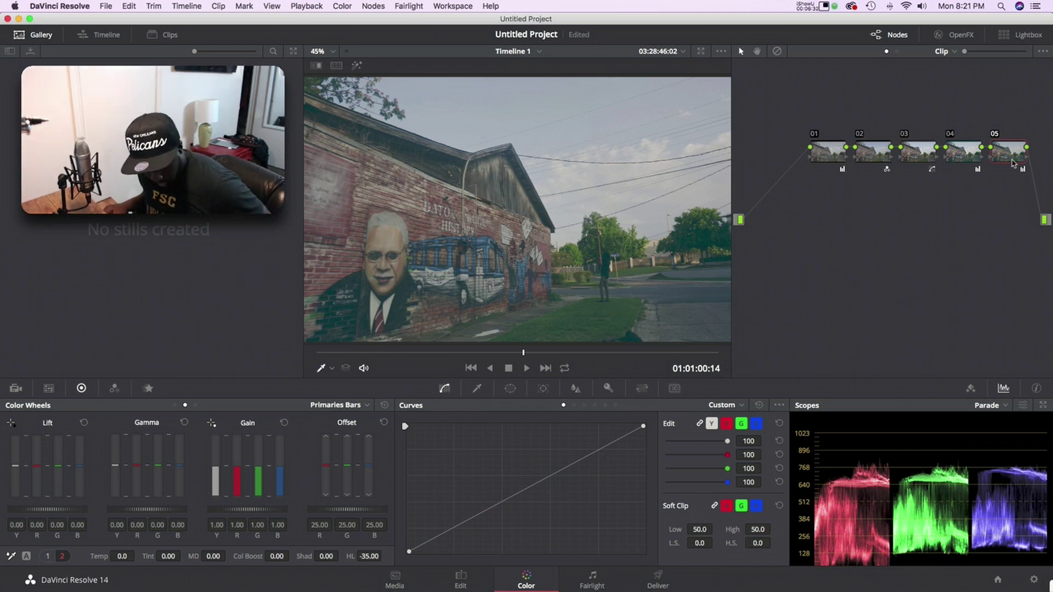
pyautogui.hotkey('alt', 'o')
pyautogui.click(774, 205)
pyautogui.moveTo(775, 207); pyautogui.dragTo(892, 219)
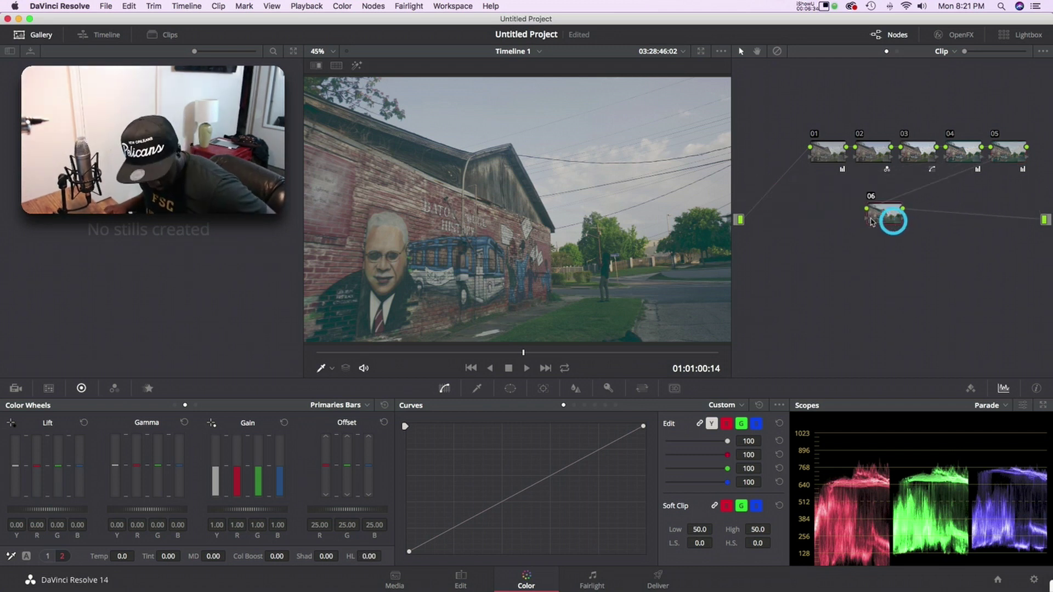
# Step: Apply the Captain America Civil War - Rec709 3D LUT from the TRIUNE STANDARD set to node 06
pyautogui.rightClick(875, 219)
pyautogui.moveTo(915, 347)
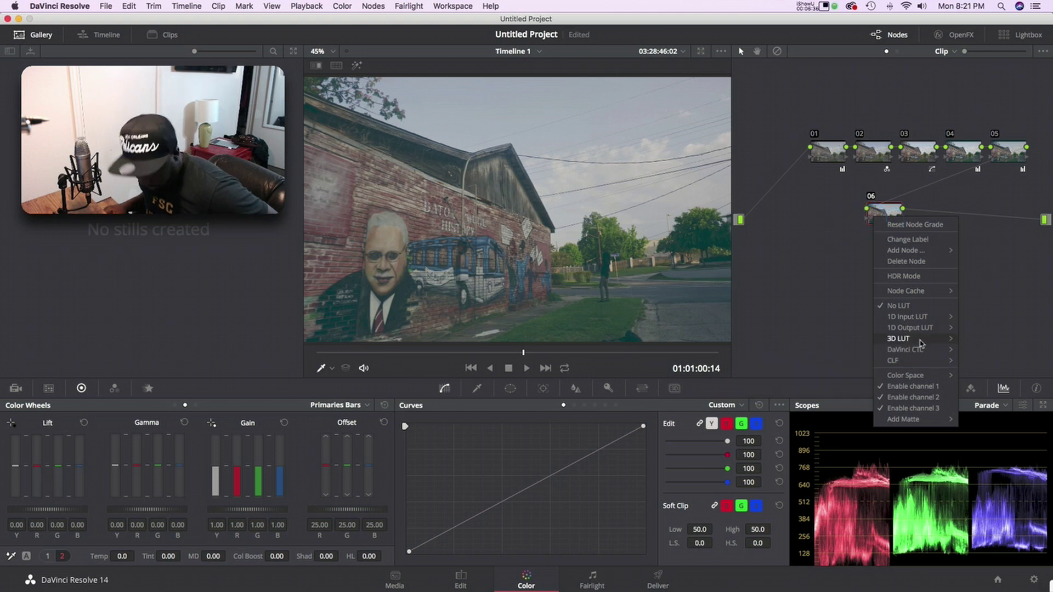
pyautogui.moveTo(808, 420)
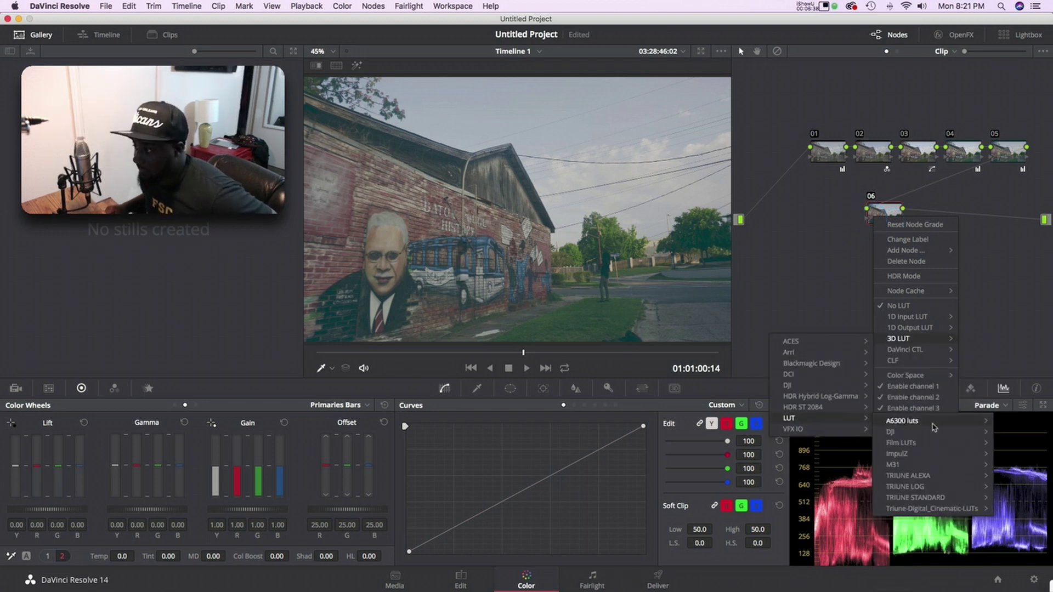
pyautogui.moveTo(931, 499)
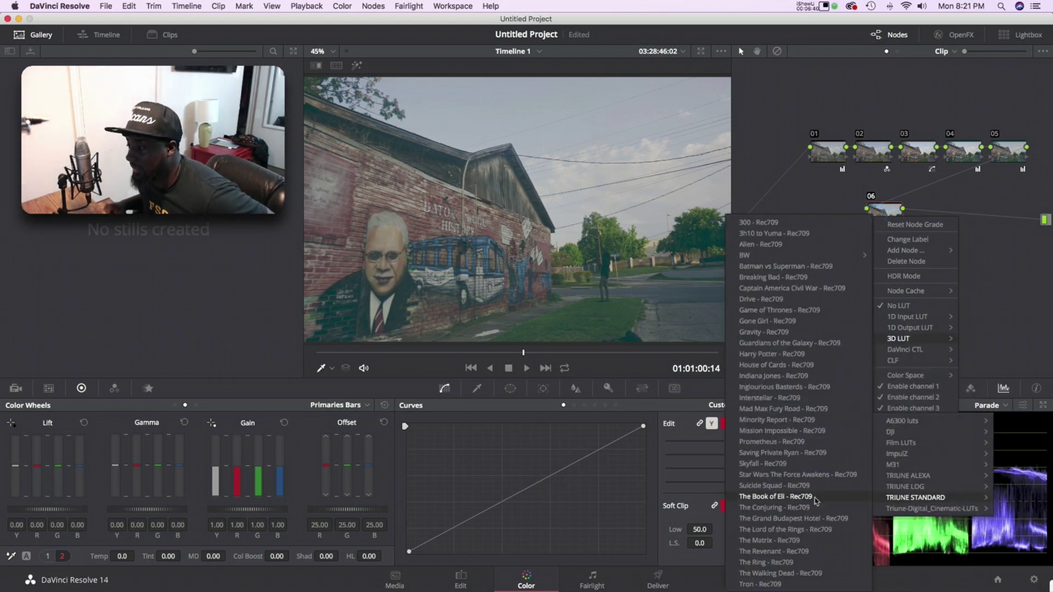
pyautogui.click(800, 288)
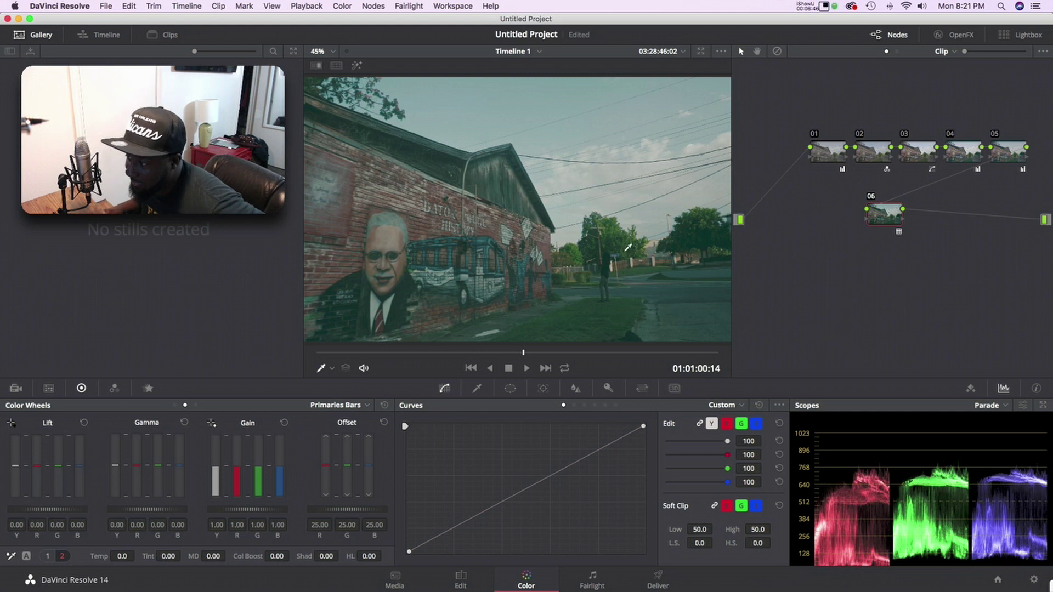
# Step: Reduce the LUT's strength by setting node 06's Key Output Gain to 0.700
pyautogui.click(883, 220)
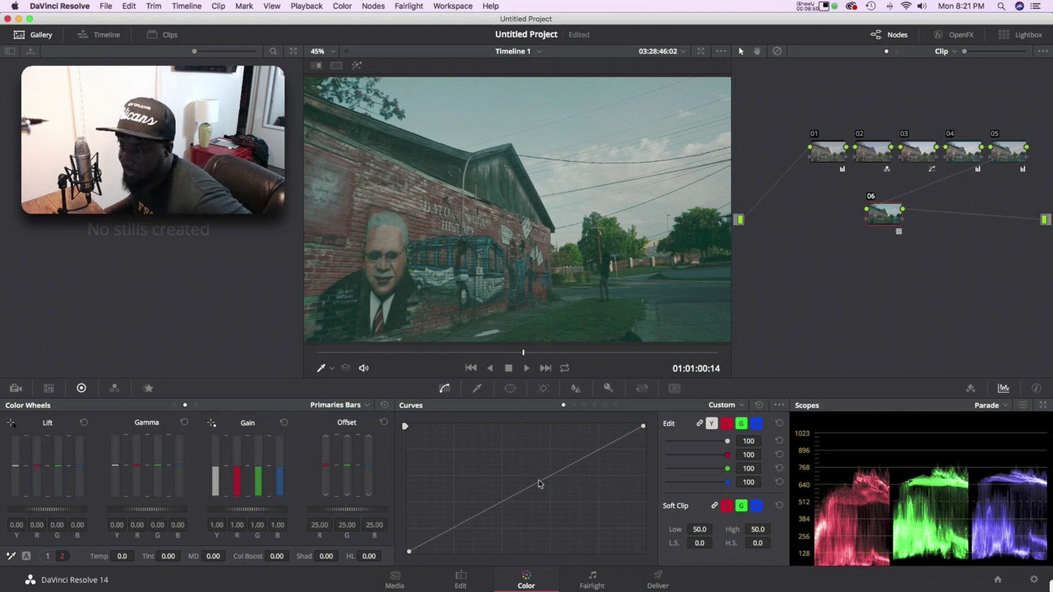
pyautogui.click(608, 388)
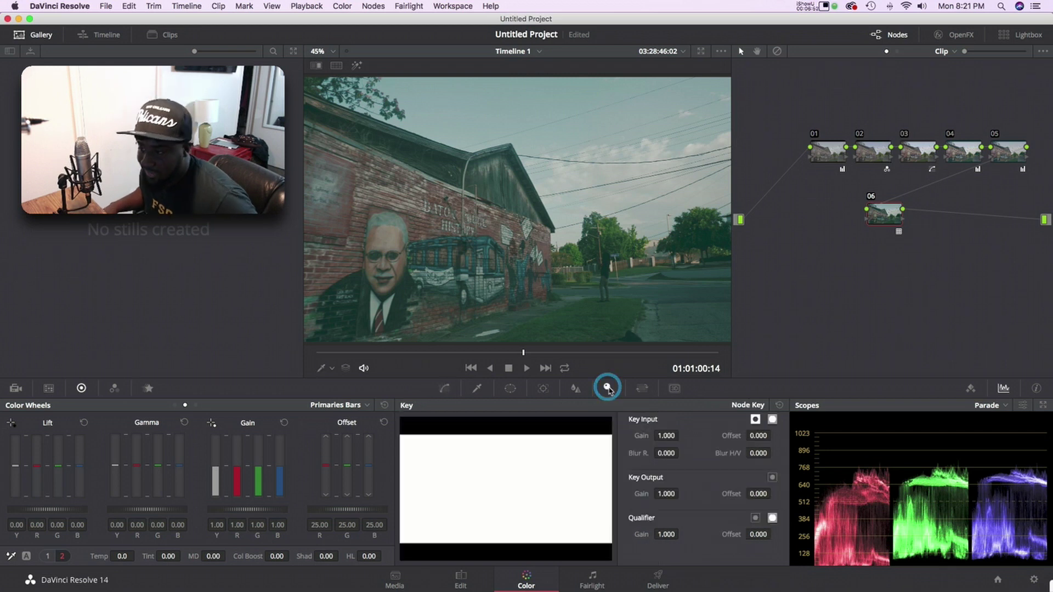
pyautogui.moveTo(668, 494); pyautogui.dragTo(592, 501)
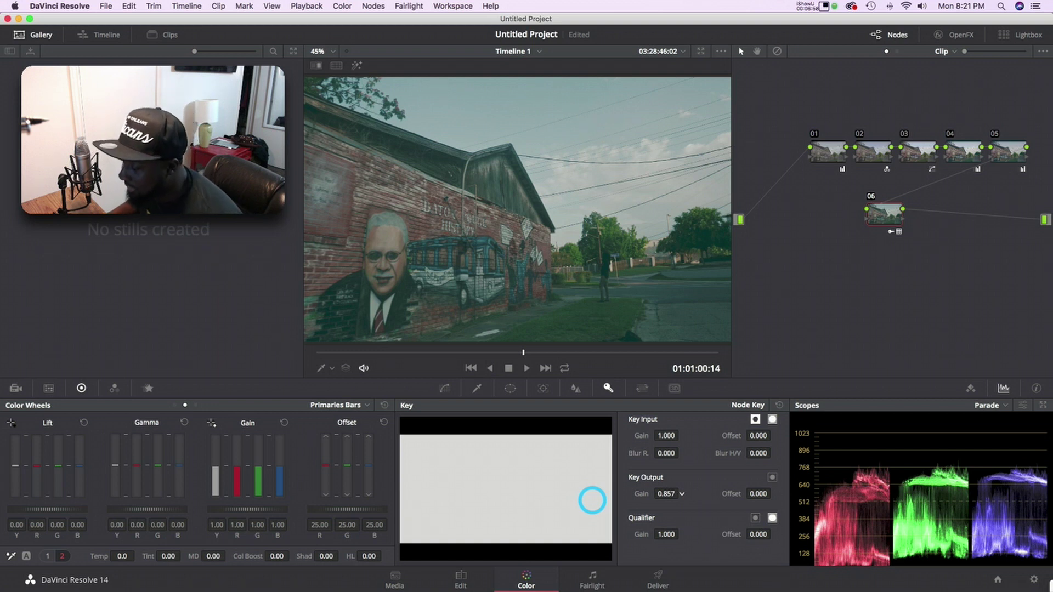
pyautogui.moveTo(592, 500); pyautogui.dragTo(661, 503)
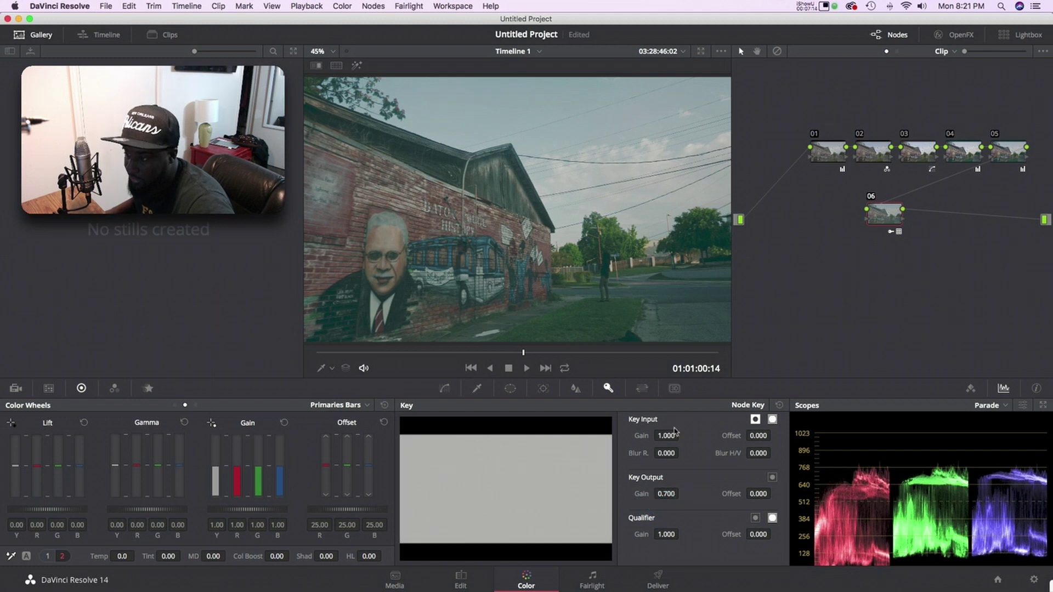
# Step: Play back the graded shot with the whole frame in view, comparing it with and without the grade
pyautogui.scroll(-1, 460, 329)
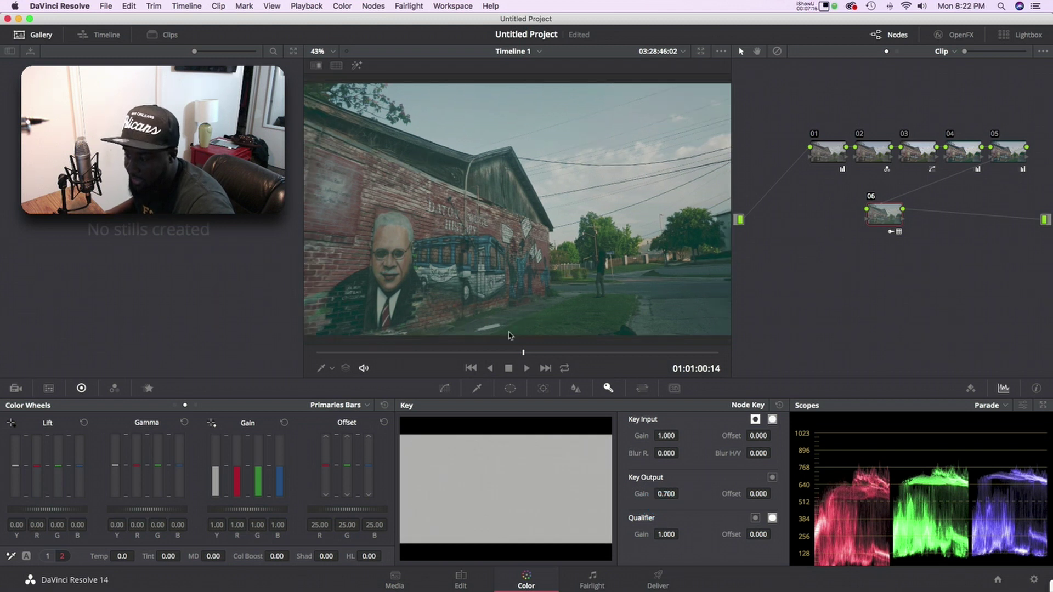
pyautogui.click(527, 369)
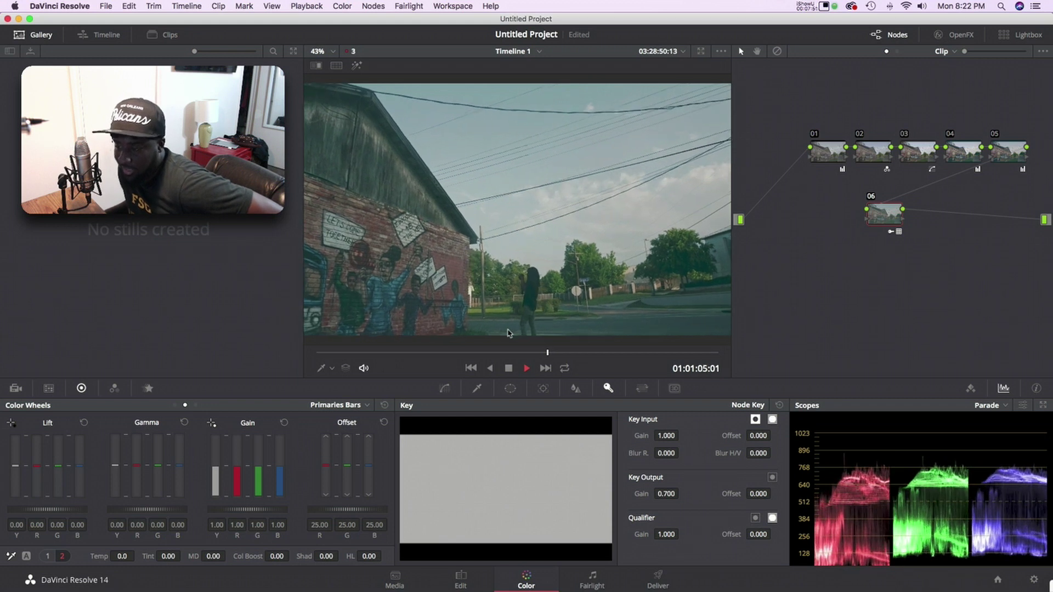
pyautogui.scroll(-2, 507, 333)
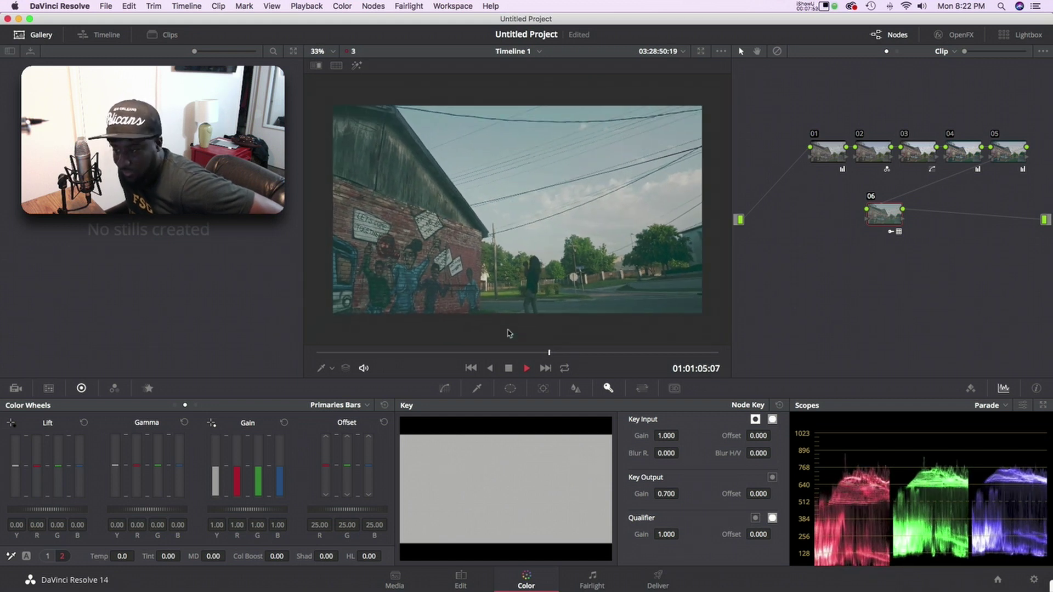
pyautogui.scroll(-1, 513, 289)
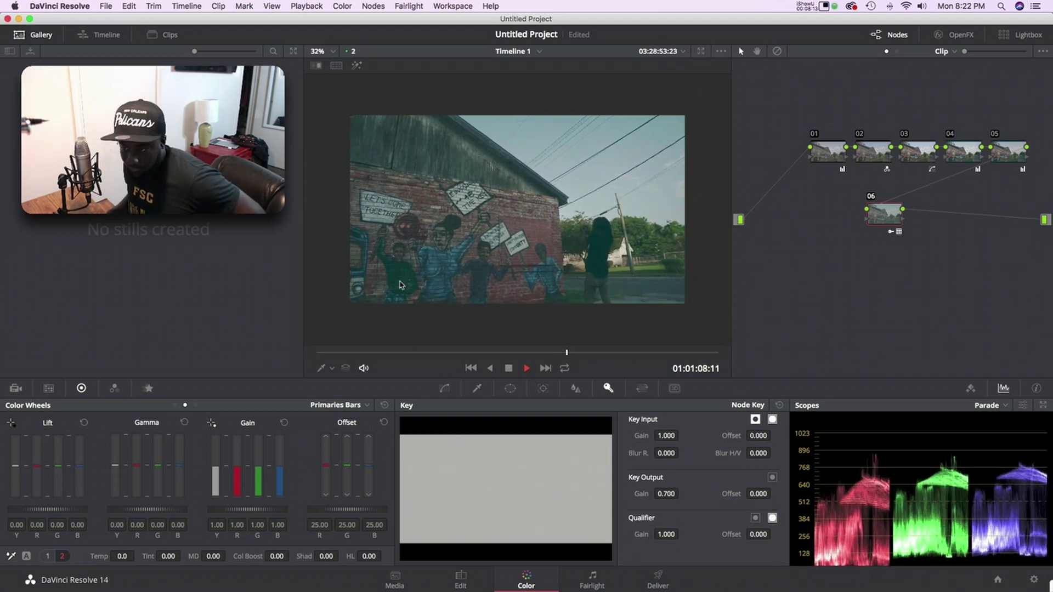
pyautogui.hotkey('shift', 'd')
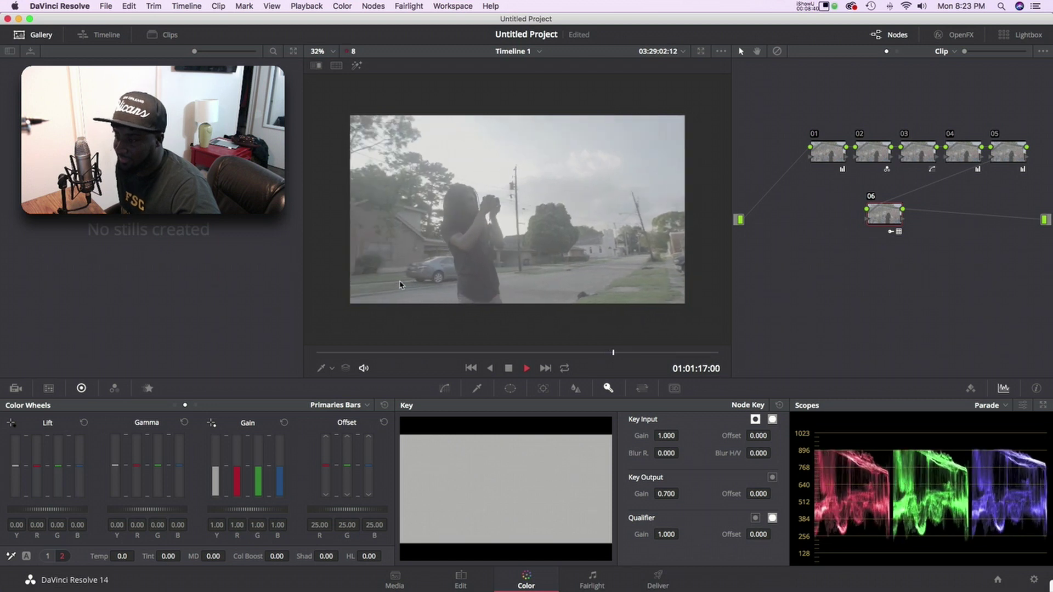
pyautogui.press('space')
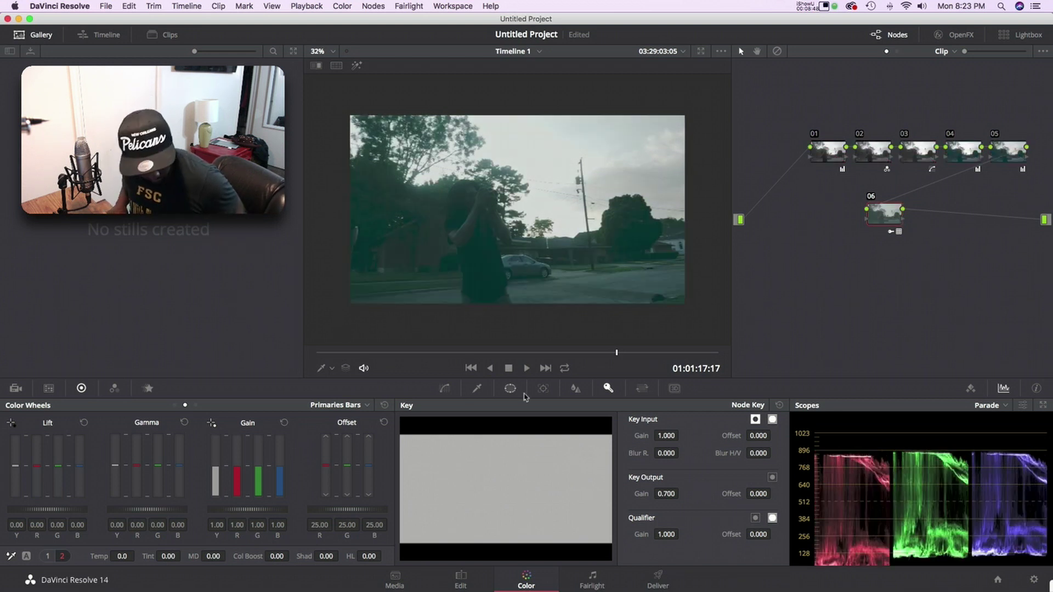
# Step: Continue reviewing the graded clip in playback, including the earlier section from 01:00:37:02
pyautogui.click(527, 369)
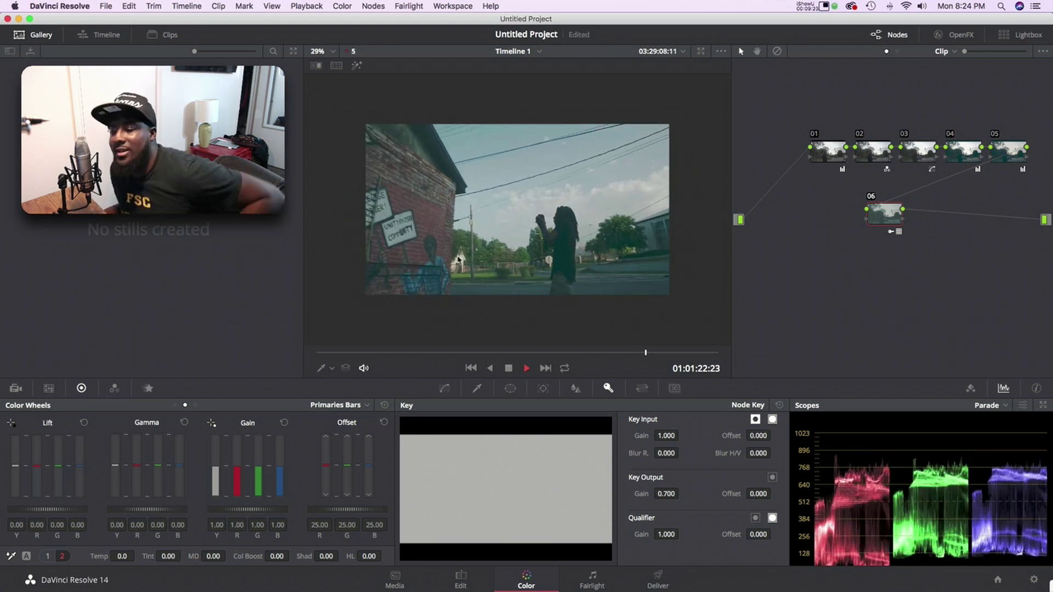
pyautogui.scroll(1, 458, 259)
pyautogui.scroll(2, 459, 259)
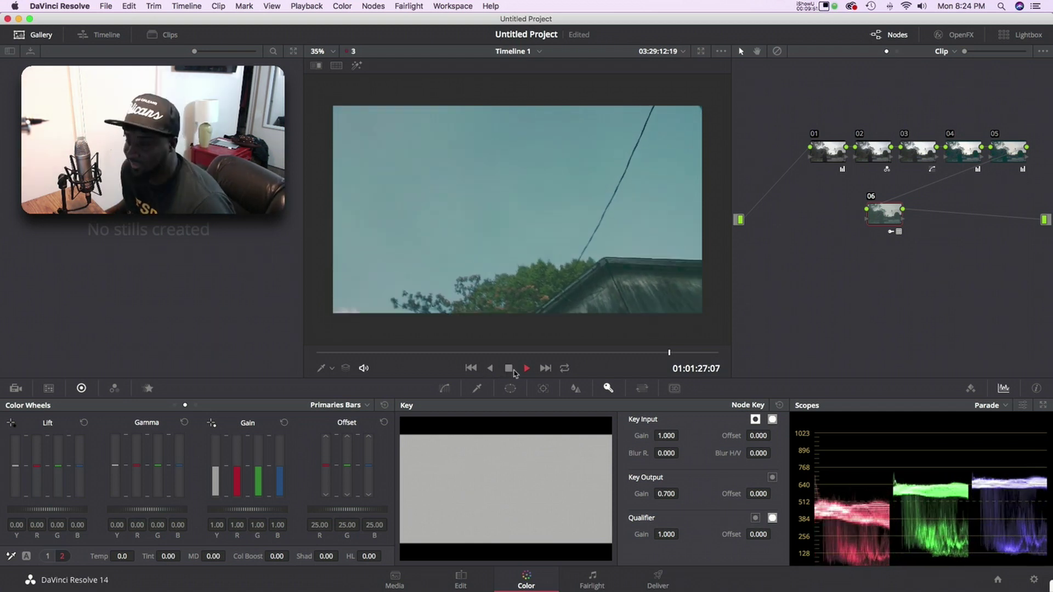
pyautogui.click(508, 370)
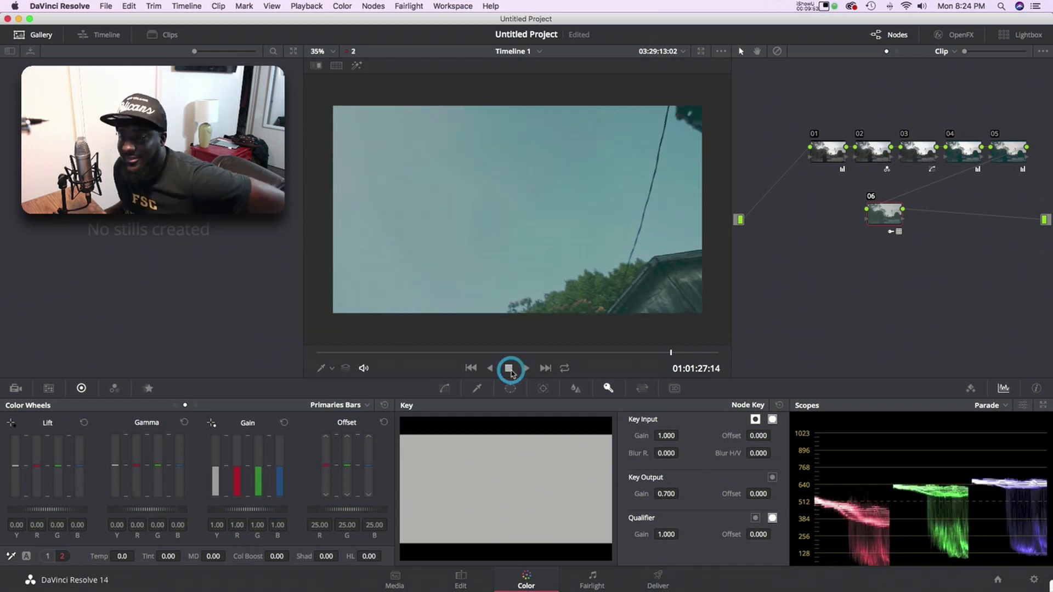
pyautogui.click(393, 352)
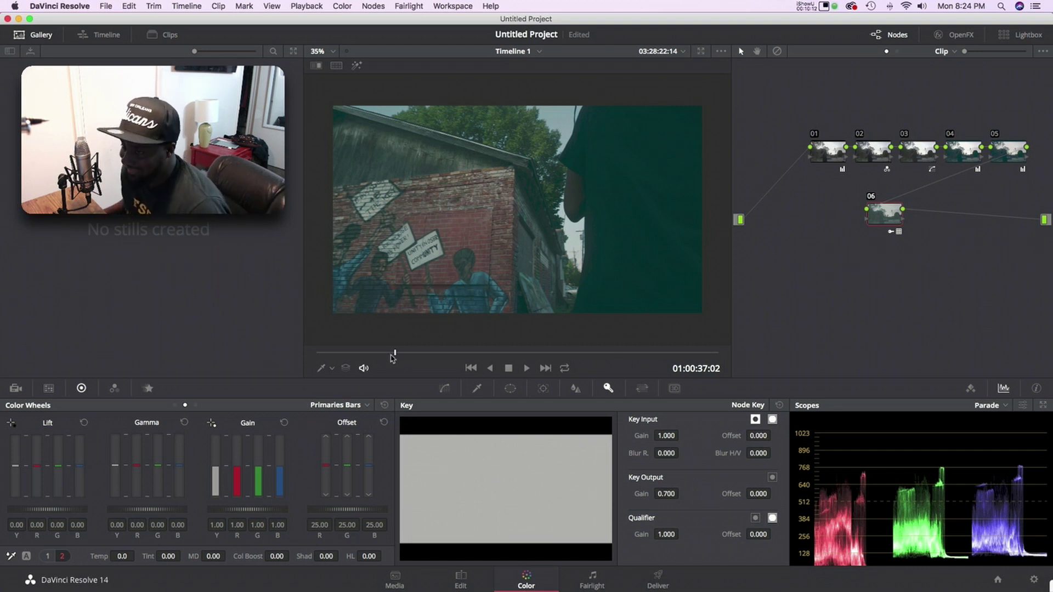
pyautogui.click(525, 369)
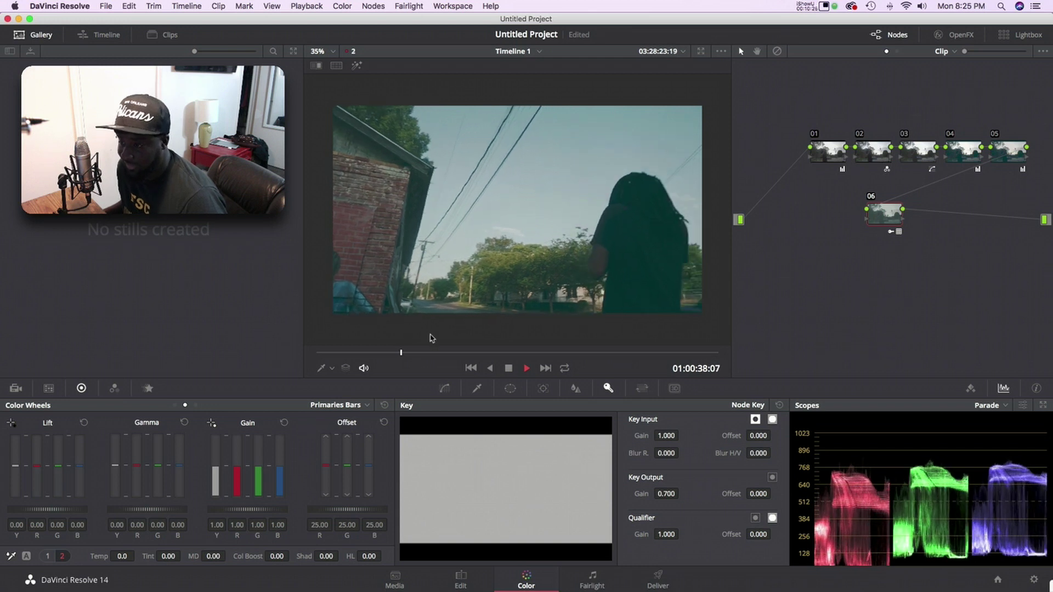
pyautogui.click(508, 371)
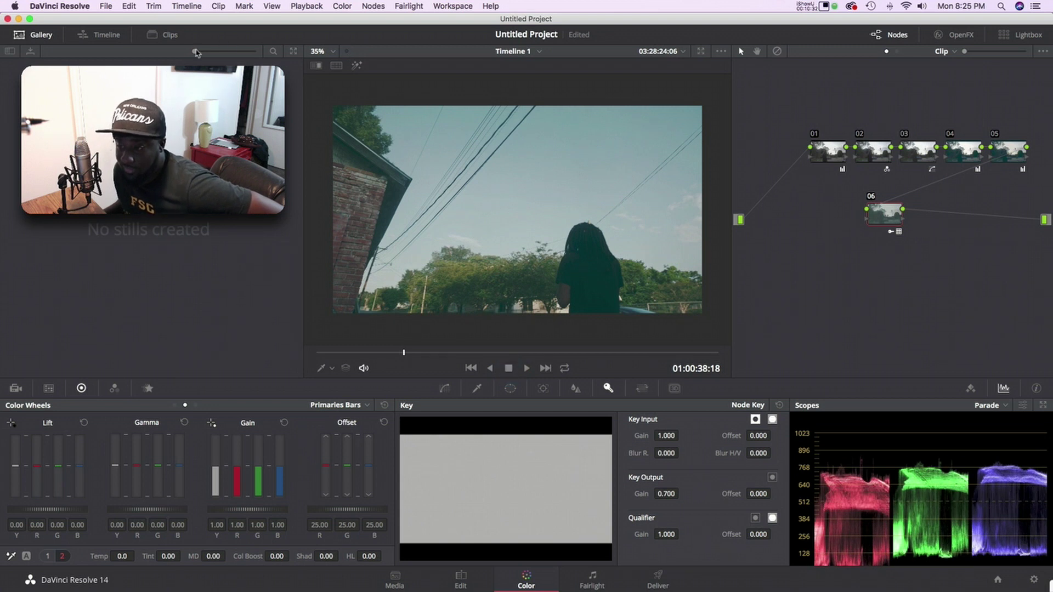
# Step: Set the timeline's output blanking to 2.35 and play back the letterboxed clip
pyautogui.click(184, 7)
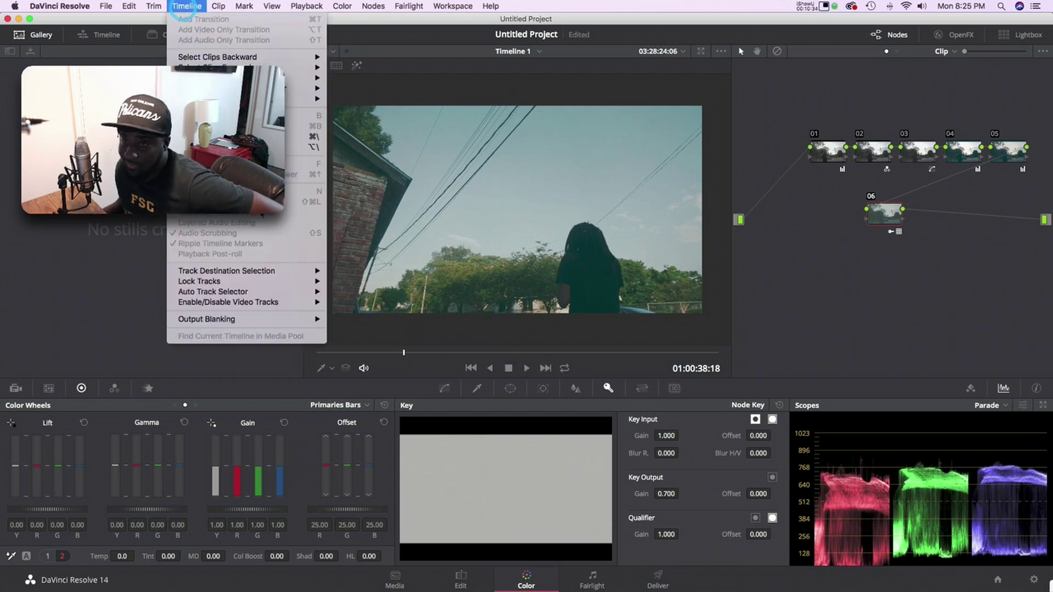
pyautogui.moveTo(315, 320)
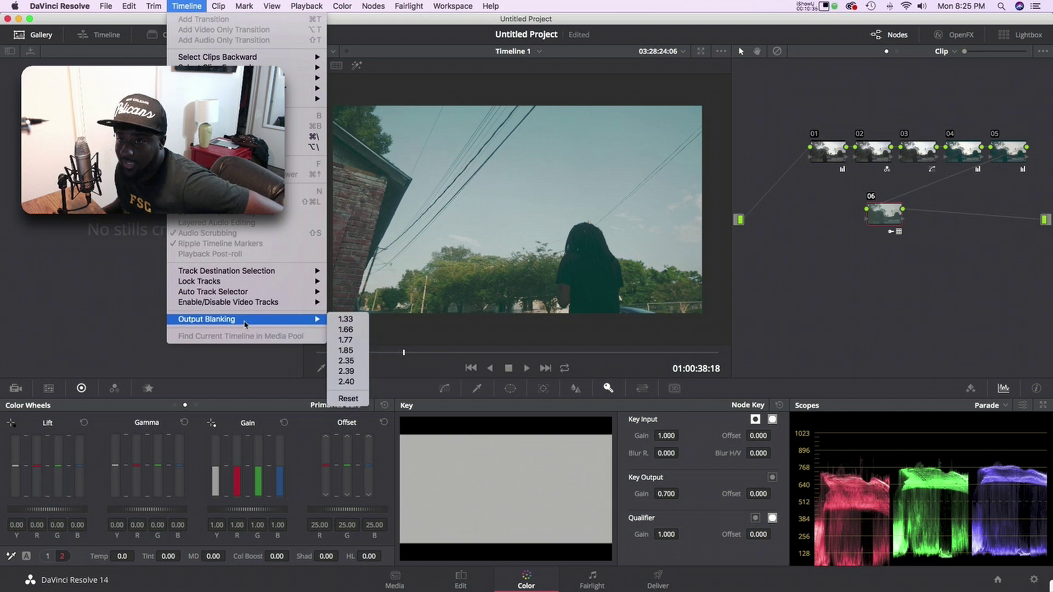
pyautogui.click(360, 364)
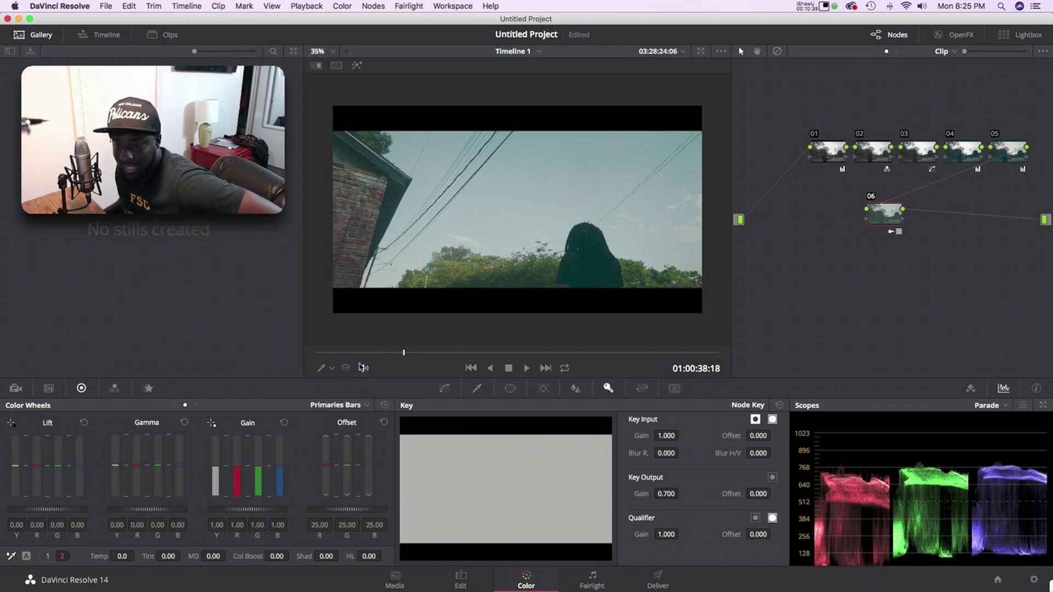
pyautogui.click(527, 369)
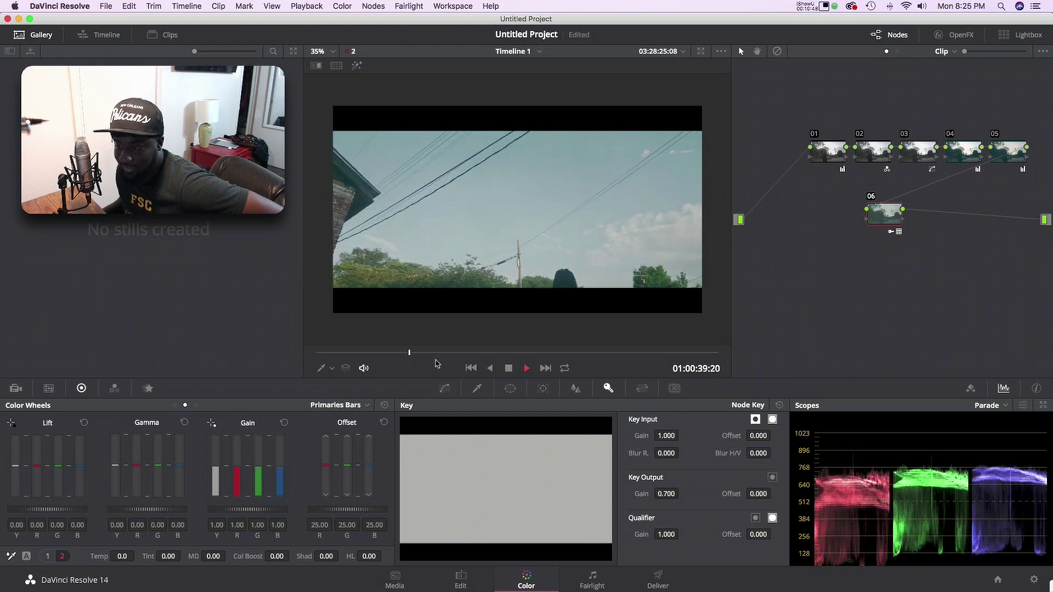
pyautogui.click(508, 369)
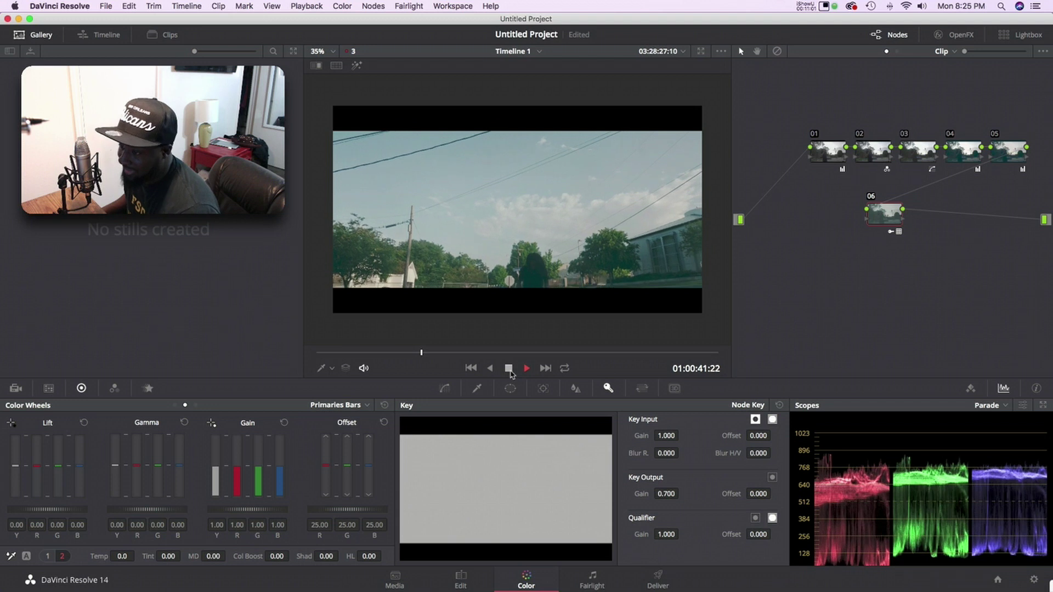
# Step: Stop playback at 01:00:42:02 and grab a still of the graded frame
pyautogui.click(508, 369)
pyautogui.rightClick(508, 212)
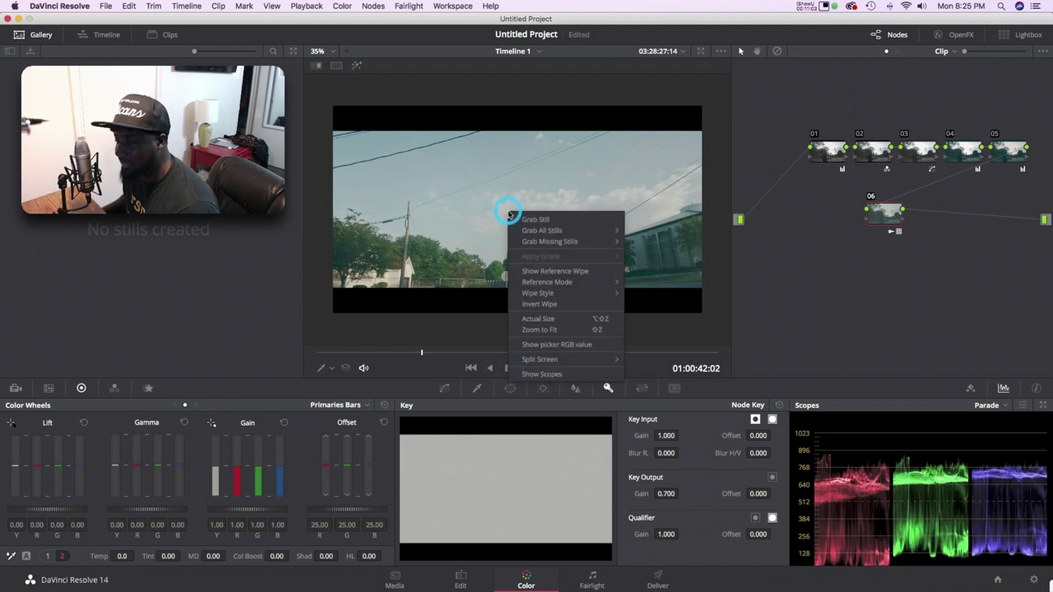
pyautogui.click(541, 219)
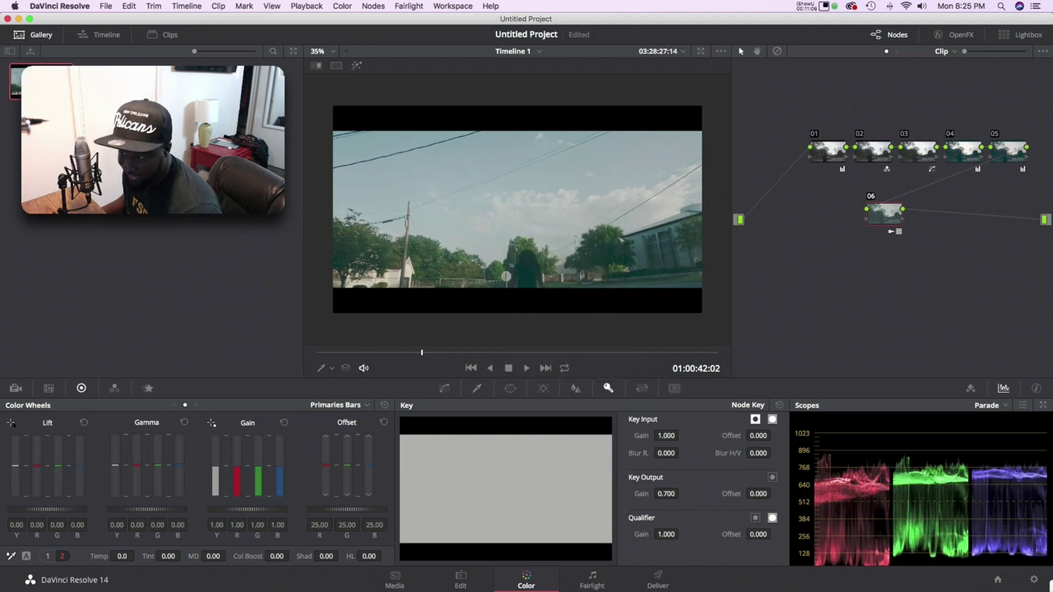
# Step: Go to the porch mural frame in the next, ungraded clip and apply the saved still's grade to it
pyautogui.click(544, 369)
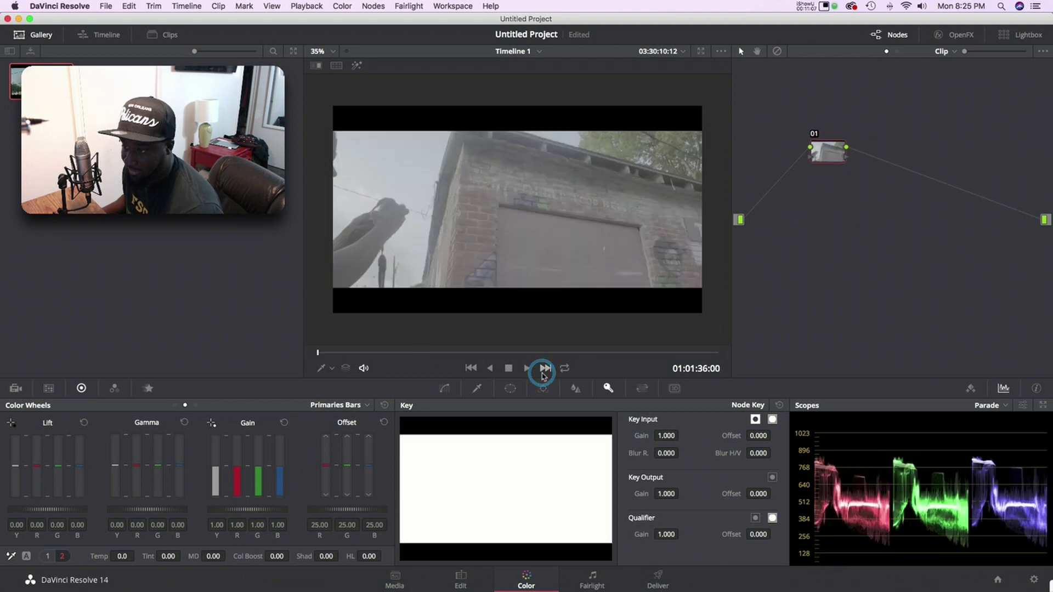
pyautogui.click(509, 354)
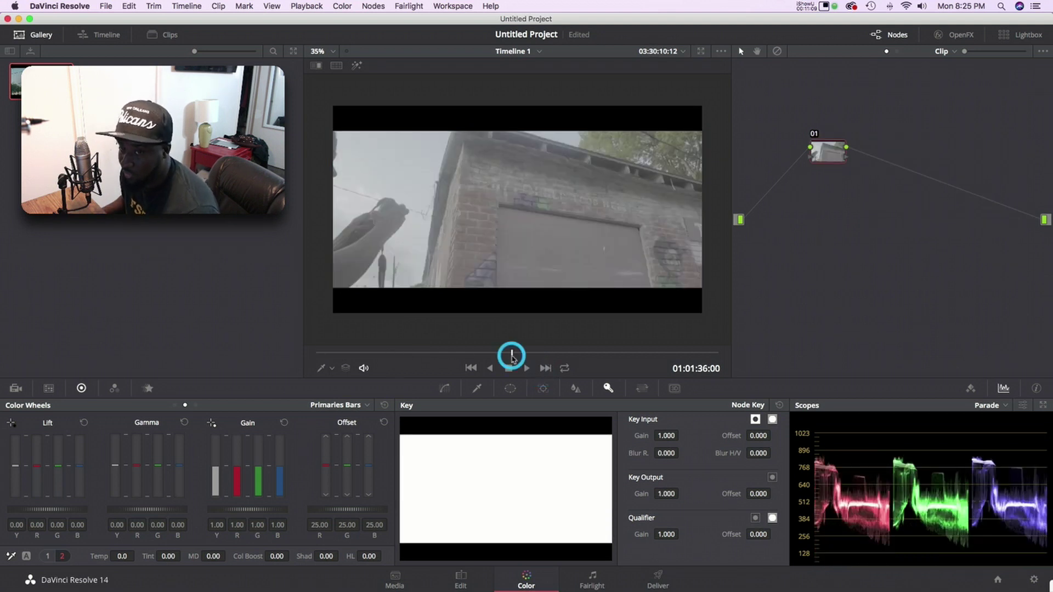
pyautogui.click(475, 354)
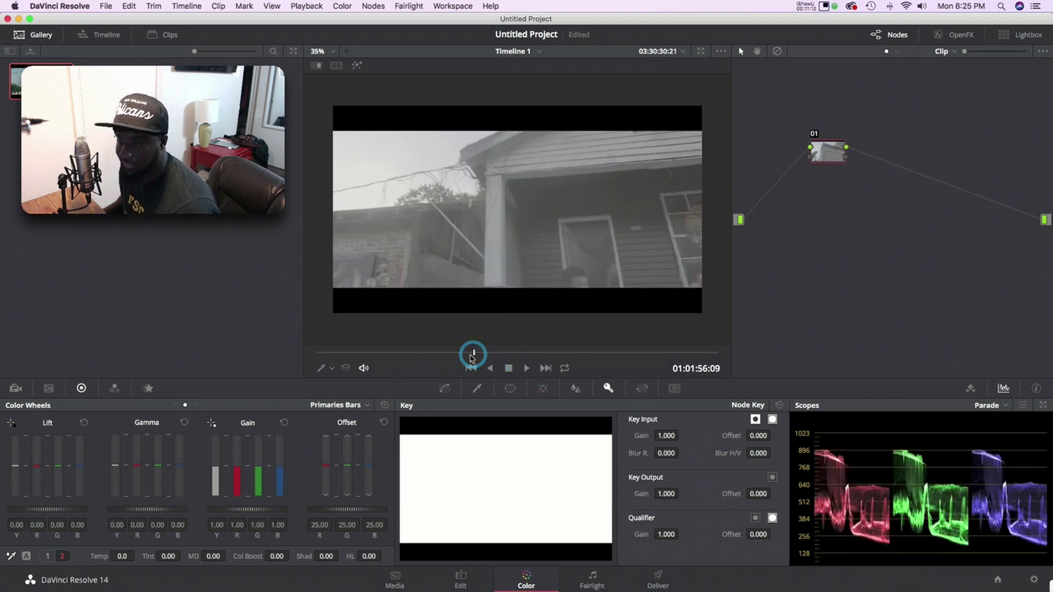
pyautogui.rightClick(41, 82)
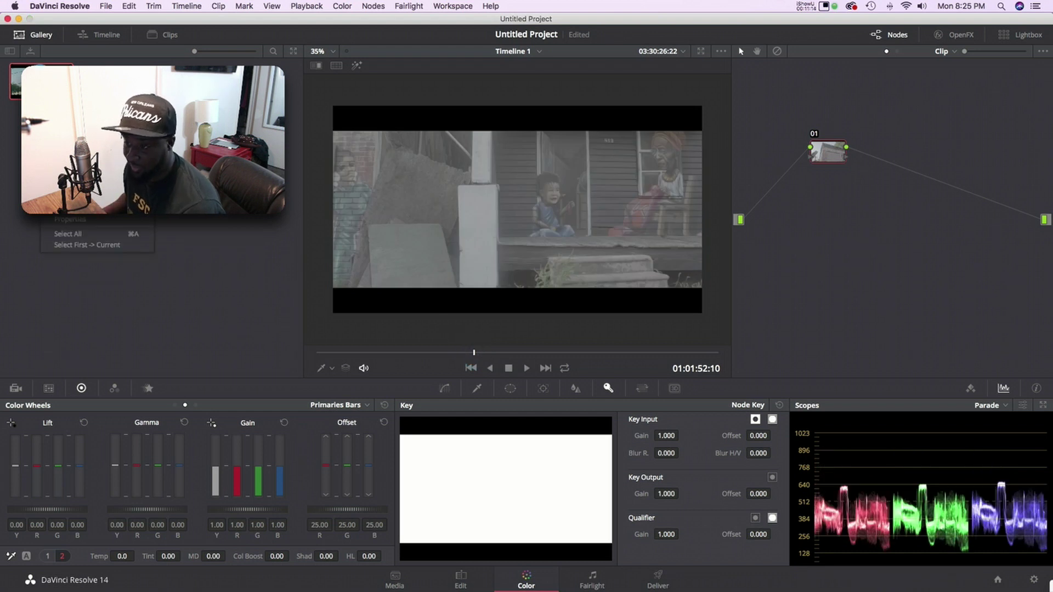
pyautogui.click(64, 88)
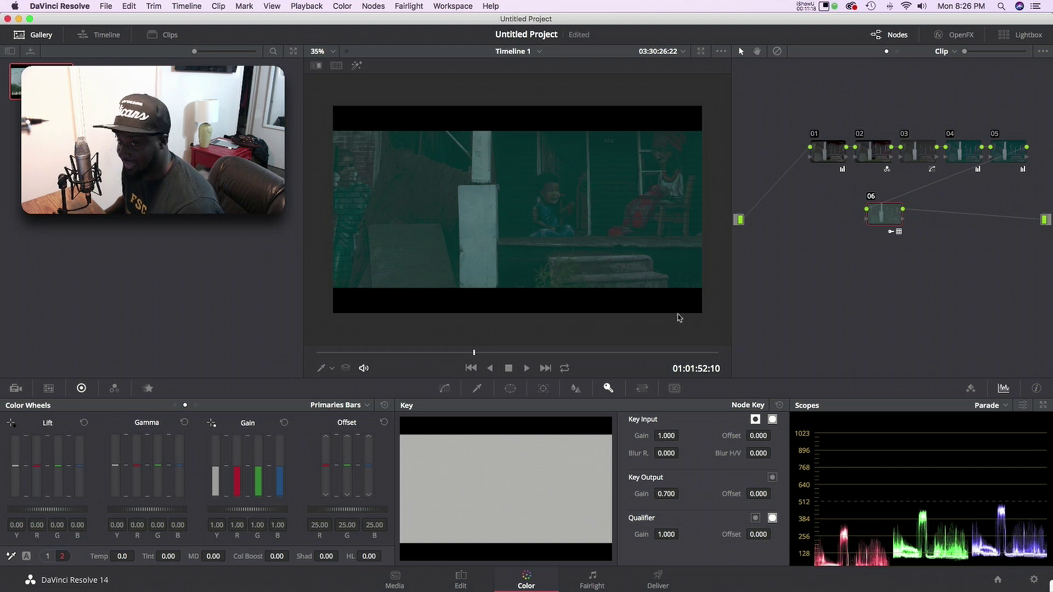
# Step: Review the copied grade by playing the second clip from 01:01:38:21
pyautogui.click(406, 353)
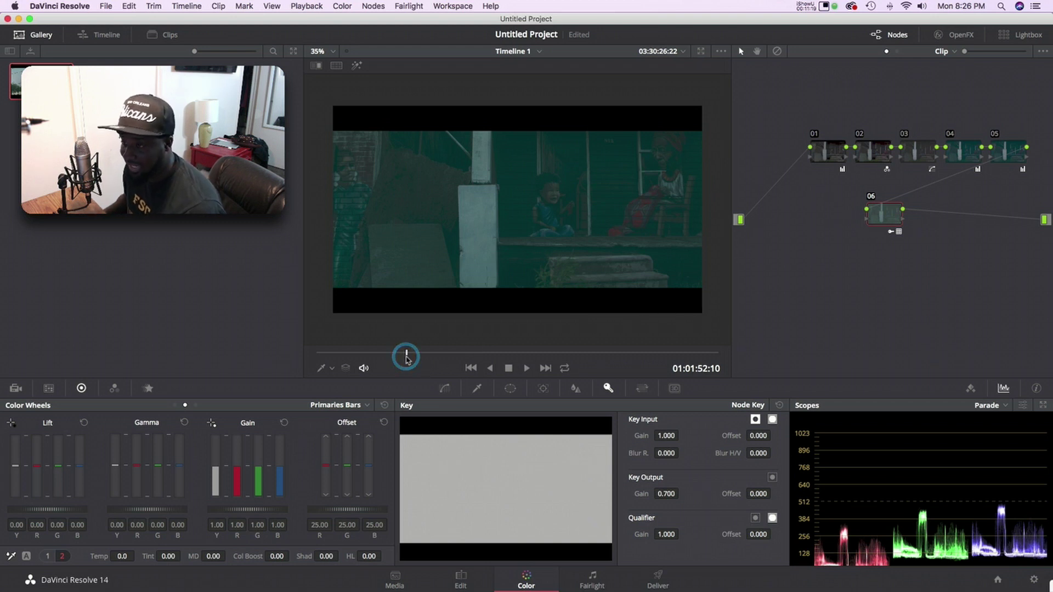
pyautogui.click(345, 355)
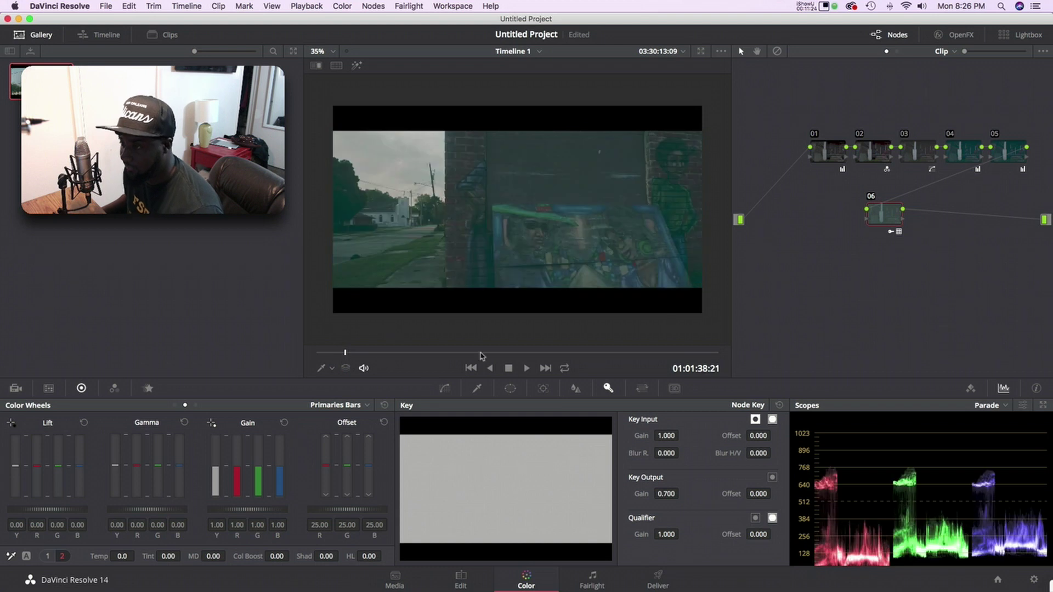
pyautogui.click(528, 369)
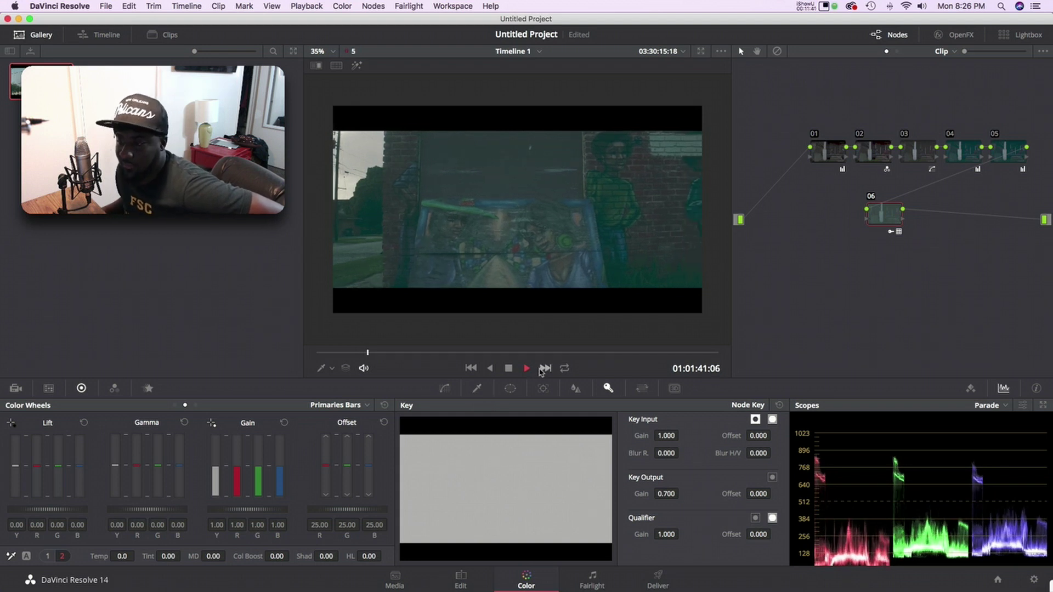
# Step: Stop playback, go to the next ungraded clip at 01:02:18:00 and apply the saved still's grade to it
pyautogui.click(509, 368)
pyautogui.click(547, 369)
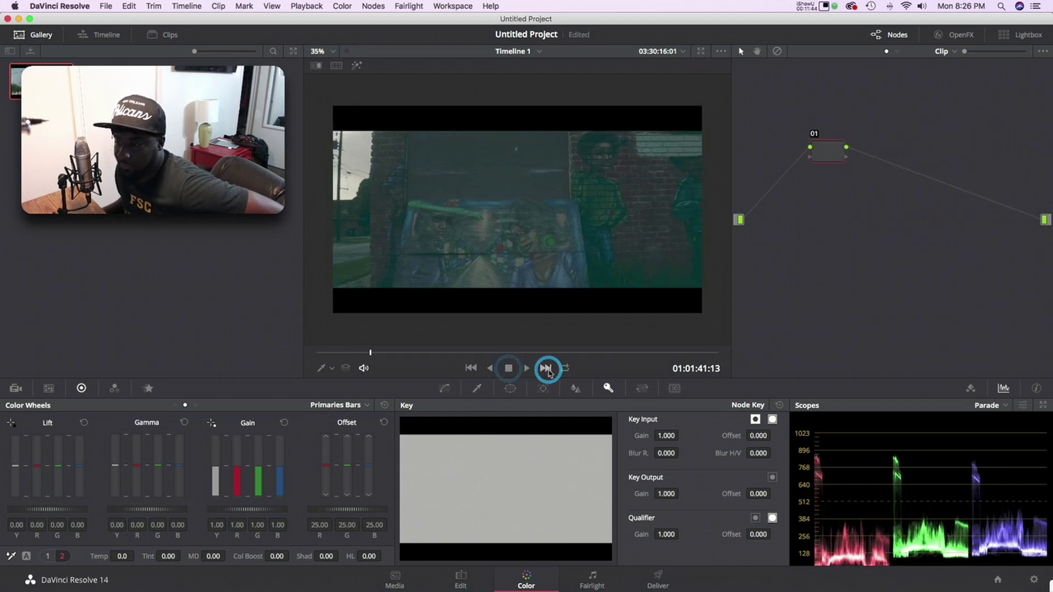
pyautogui.rightClick(51, 126)
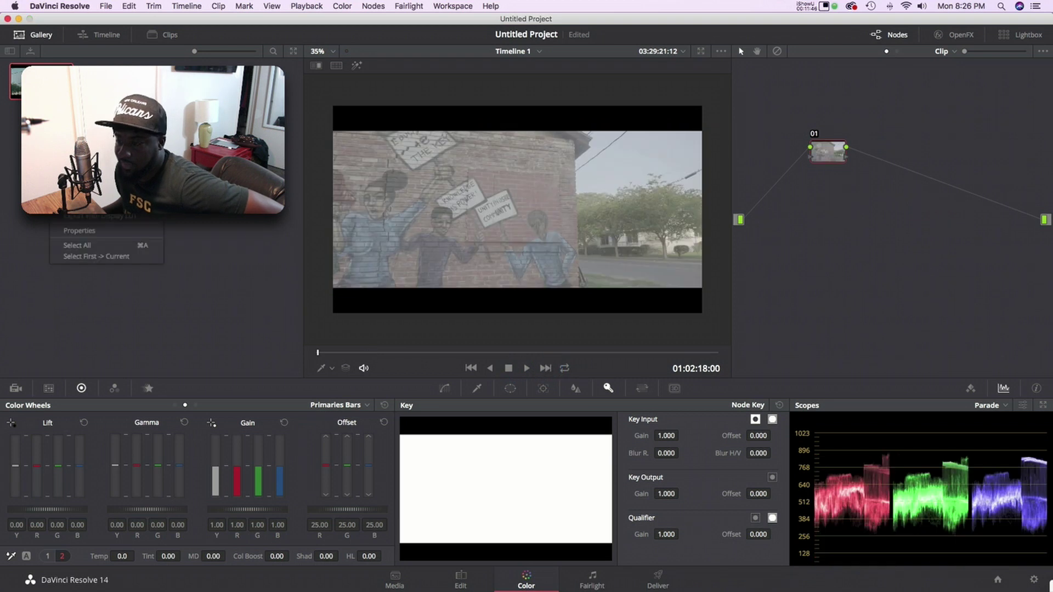
pyautogui.click(77, 132)
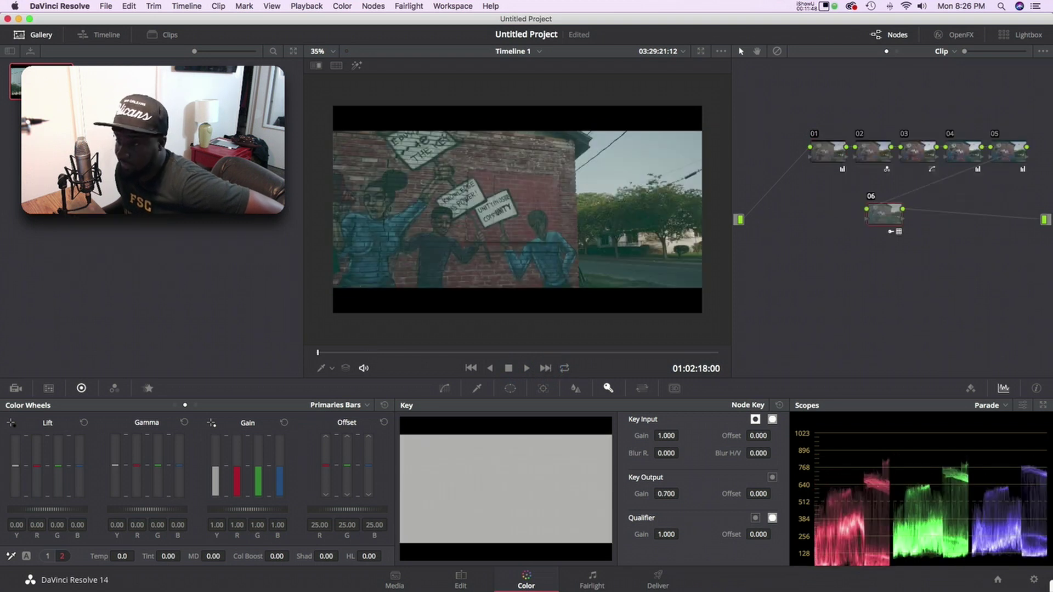
# Step: Play the brick-wall mural clip to 01:02:18:16 and compare it with all grades bypassed and re-enabled
pyautogui.click(527, 368)
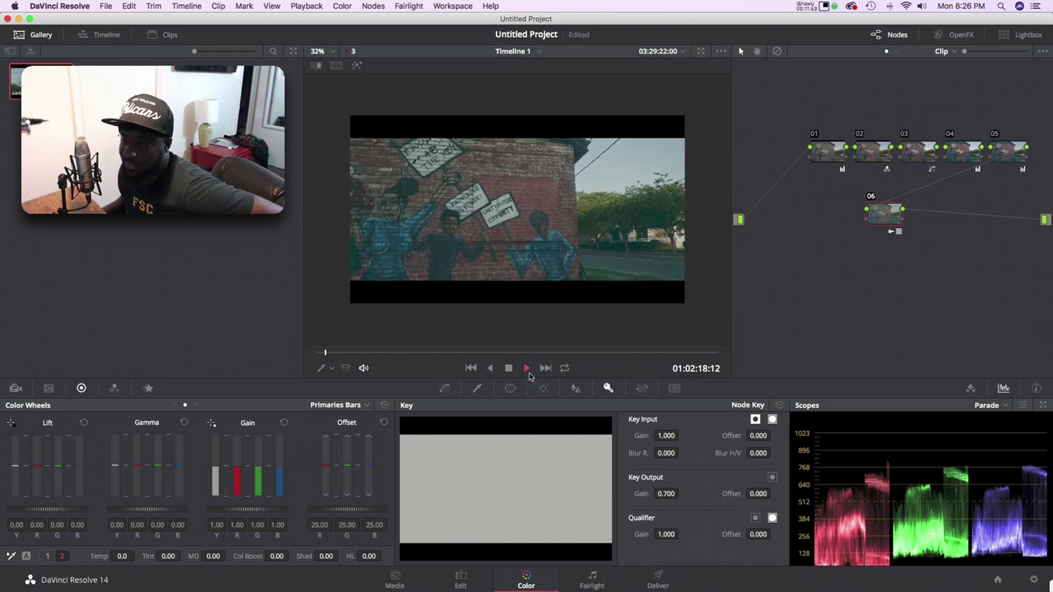
pyautogui.click(509, 368)
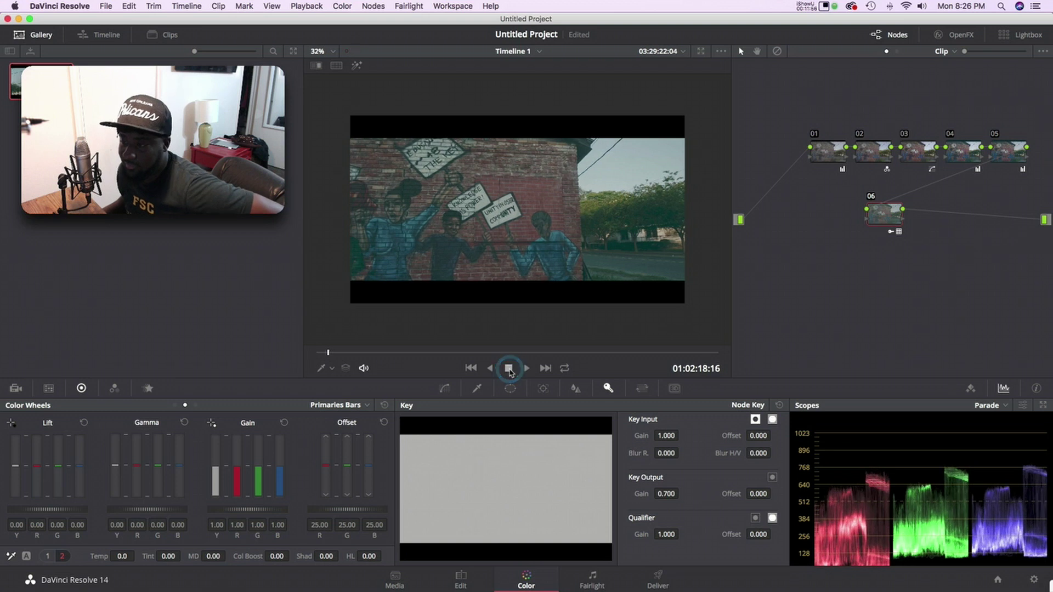
pyautogui.hotkey('shift', 'd')
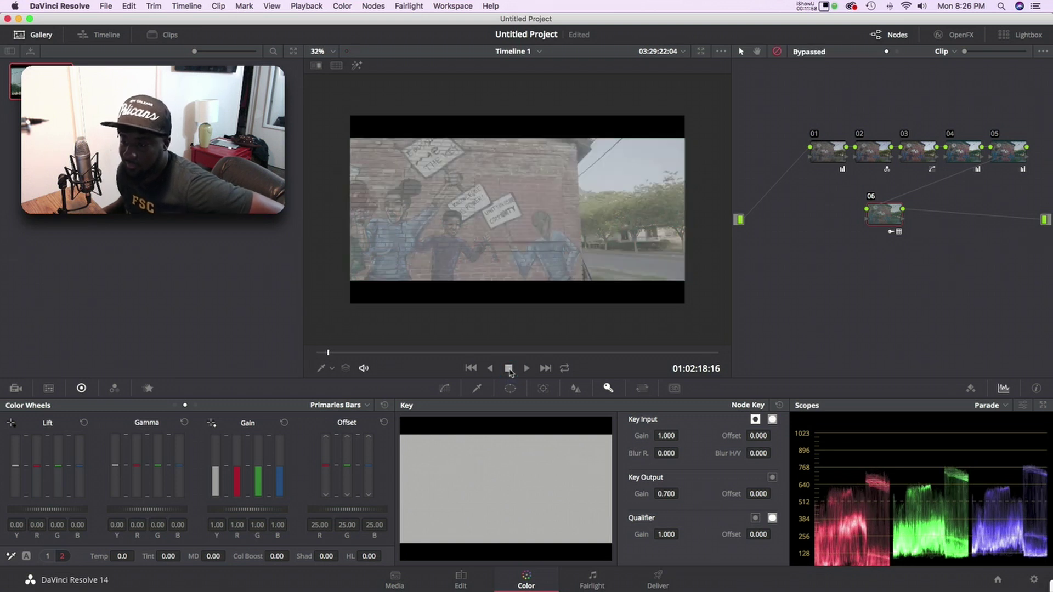
pyautogui.hotkey('shift', 'd')
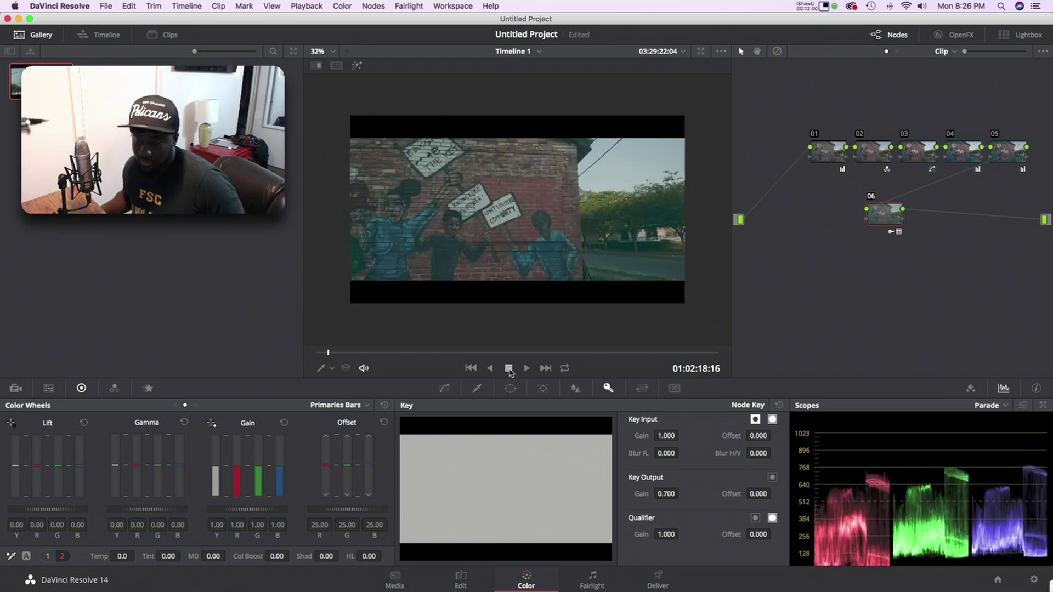
# Step: Review the graded mural clip further by playing it from 01:02:18:16 and stopping at 01:02:20:01
pyautogui.click(525, 369)
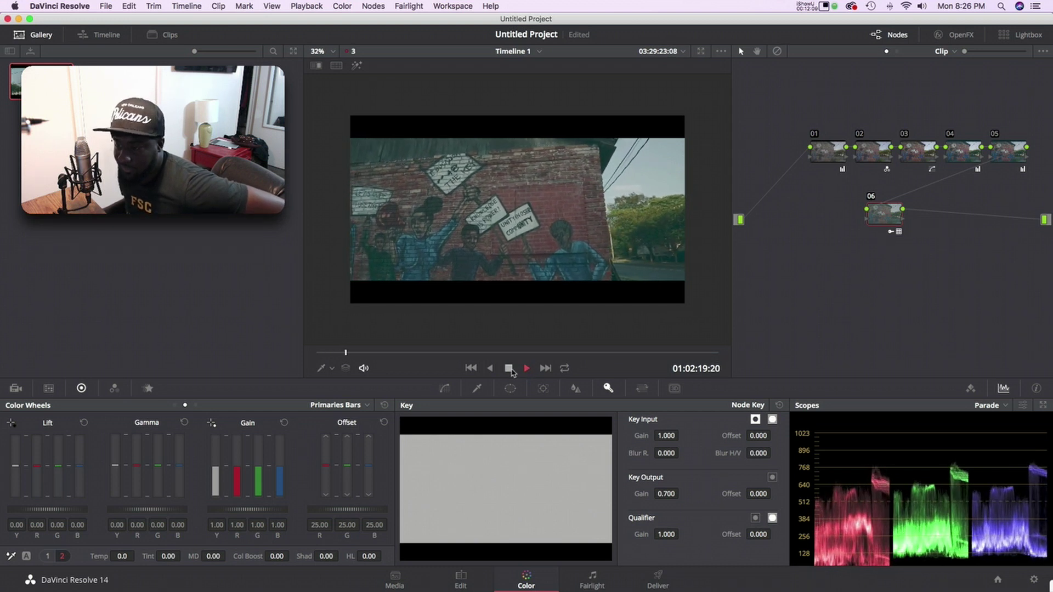
pyautogui.click(510, 371)
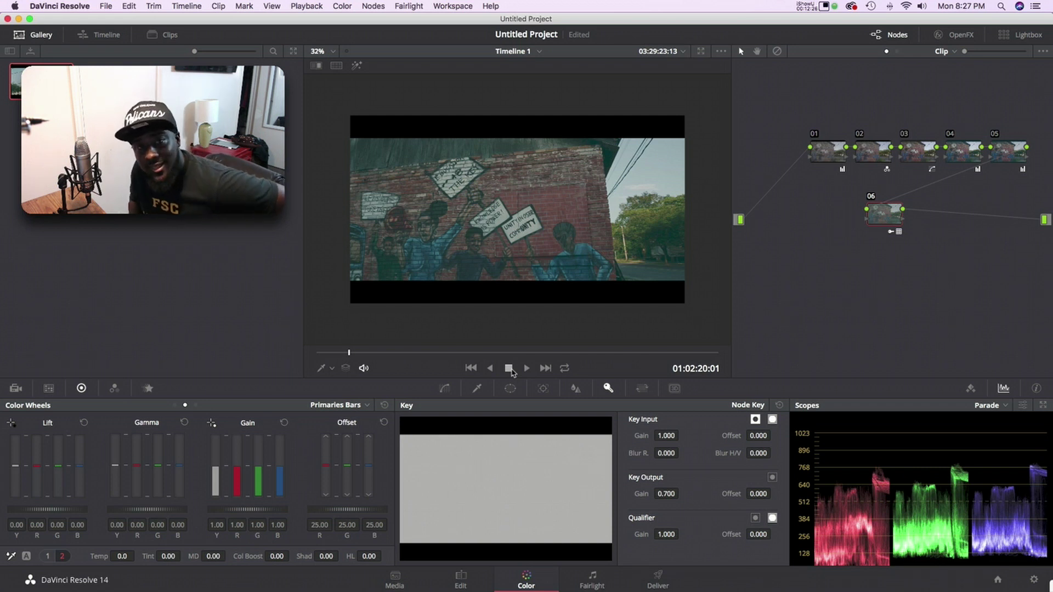
pyautogui.click(509, 370)
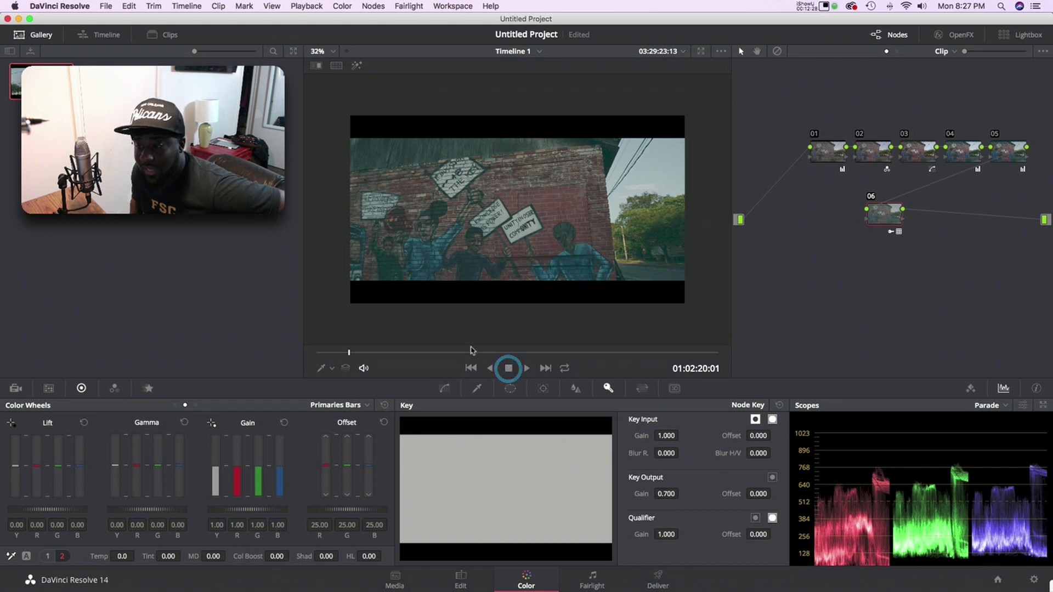